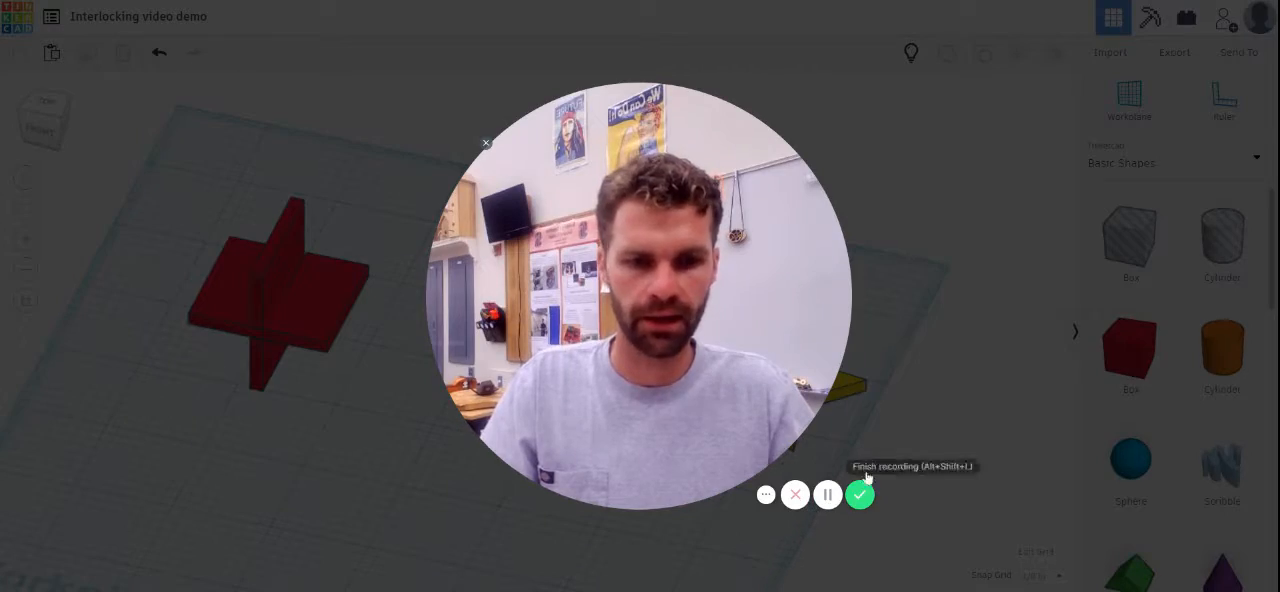
click(631, 494)
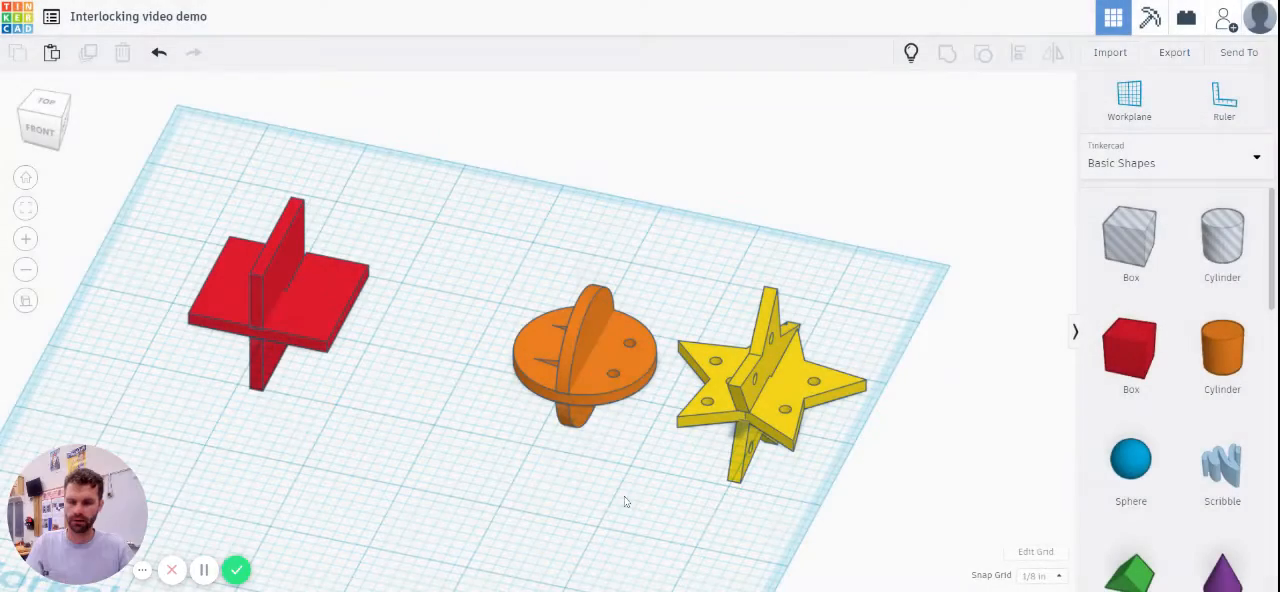
Step: Place a heart shape on the empty area of the workplane below the existing models, viewed from the top
right_drag(393, 371, 466, 454)
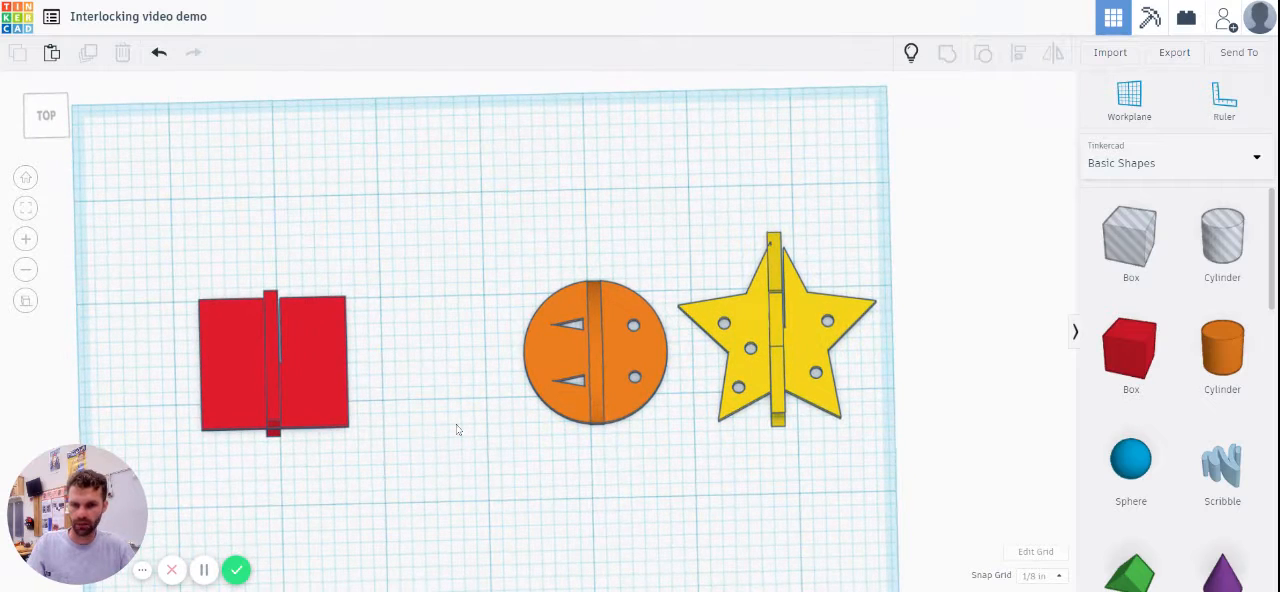
scroll(413, 290, down, 5)
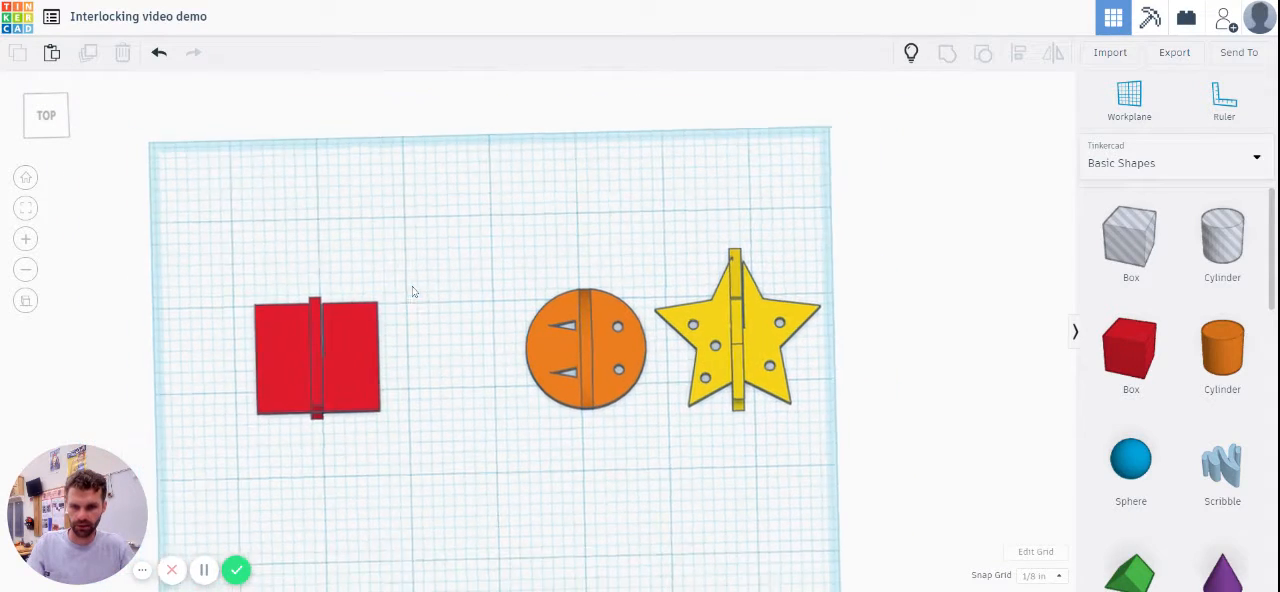
scroll(1189, 430, down, 2)
scroll(1189, 430, down, 6)
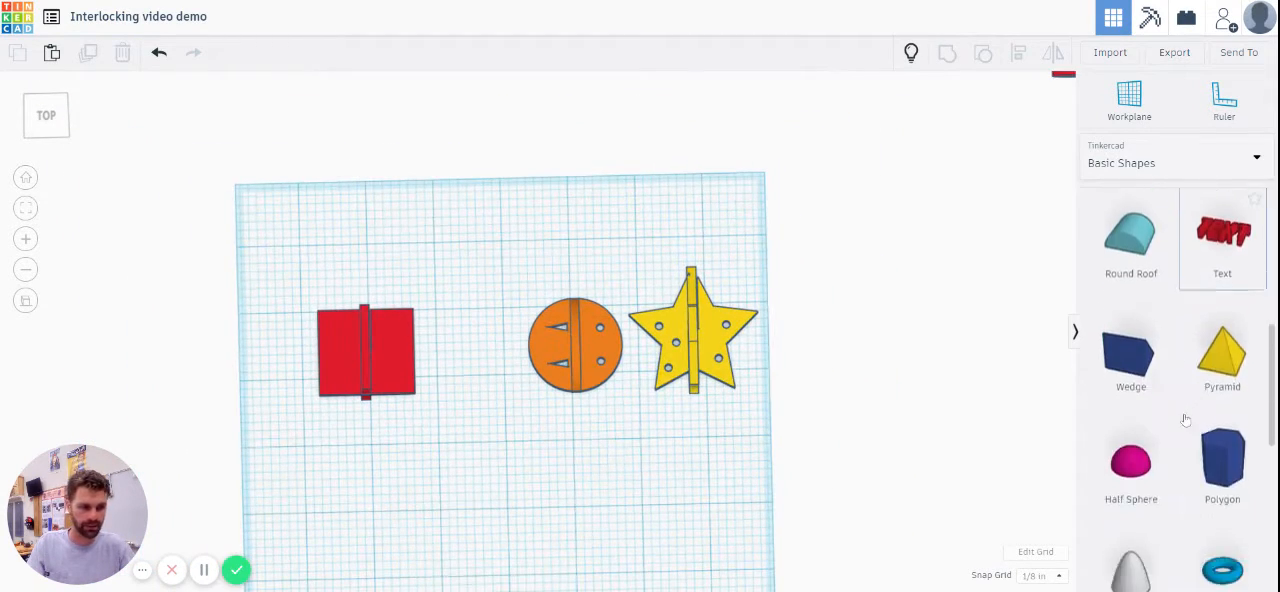
drag(1221, 406, 525, 550)
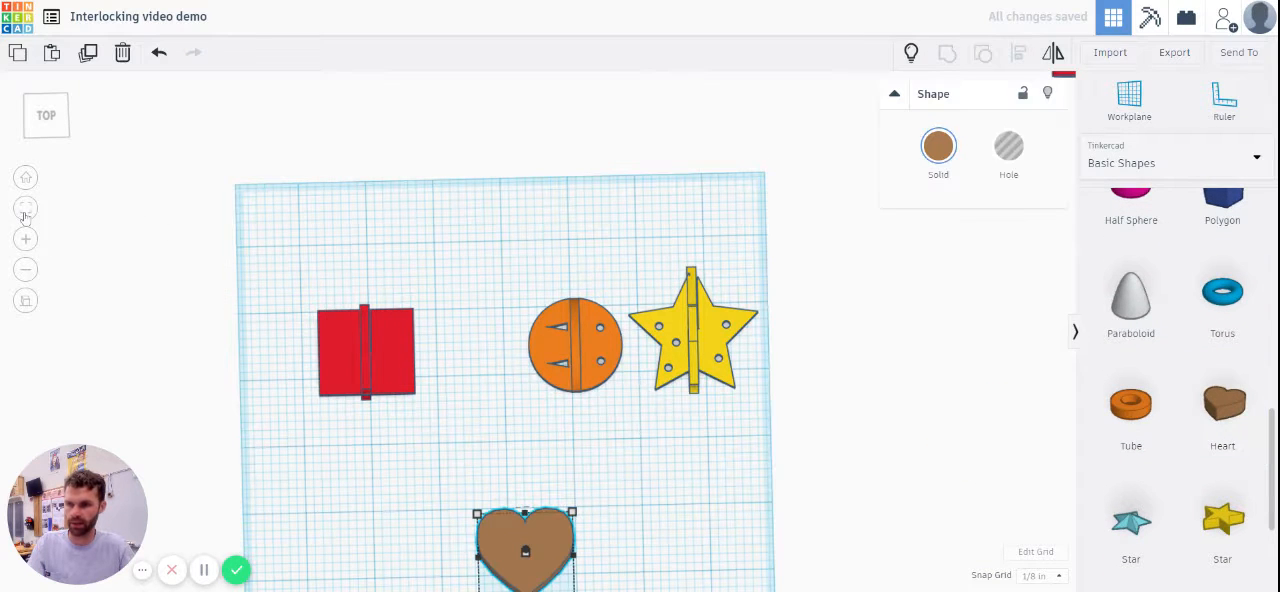
click(25, 209)
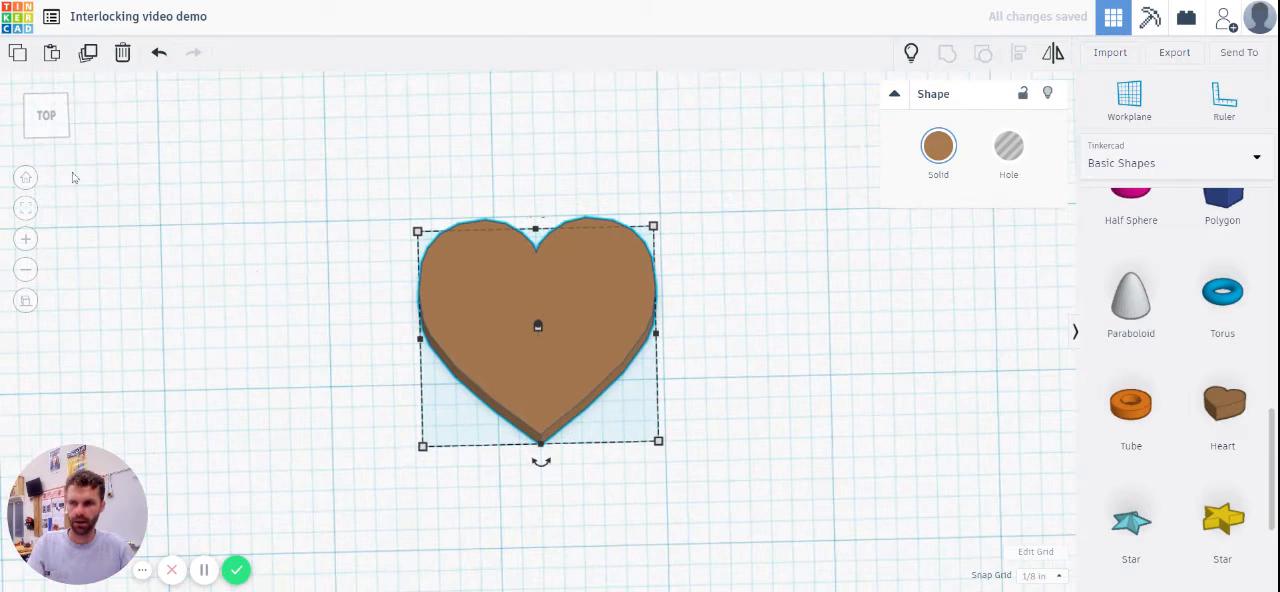
click(46, 115)
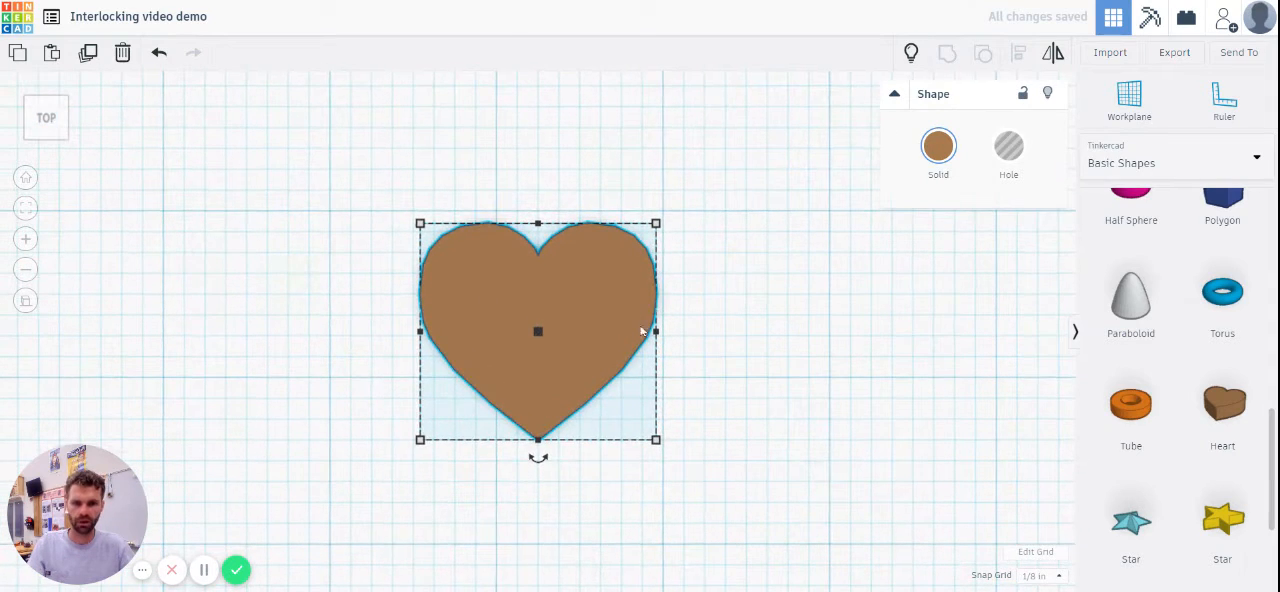
Step: Resize the heart to 1 1/2 in wide and 1 3/4 in long
scroll(642, 331, down, 3)
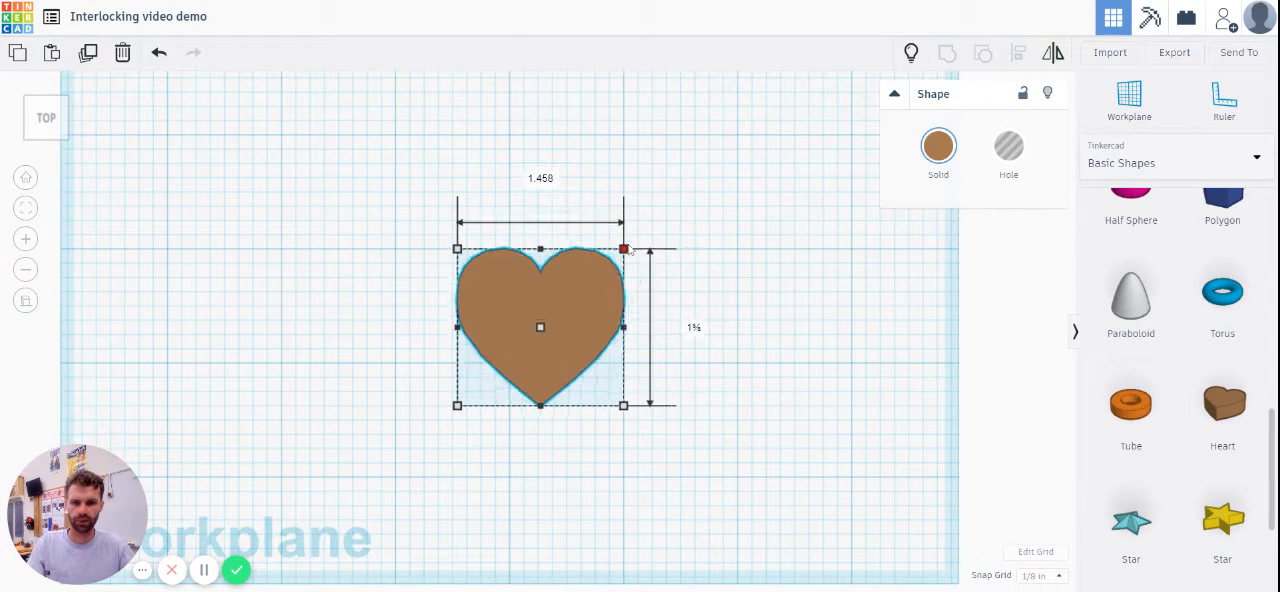
drag(624, 249, 666, 207)
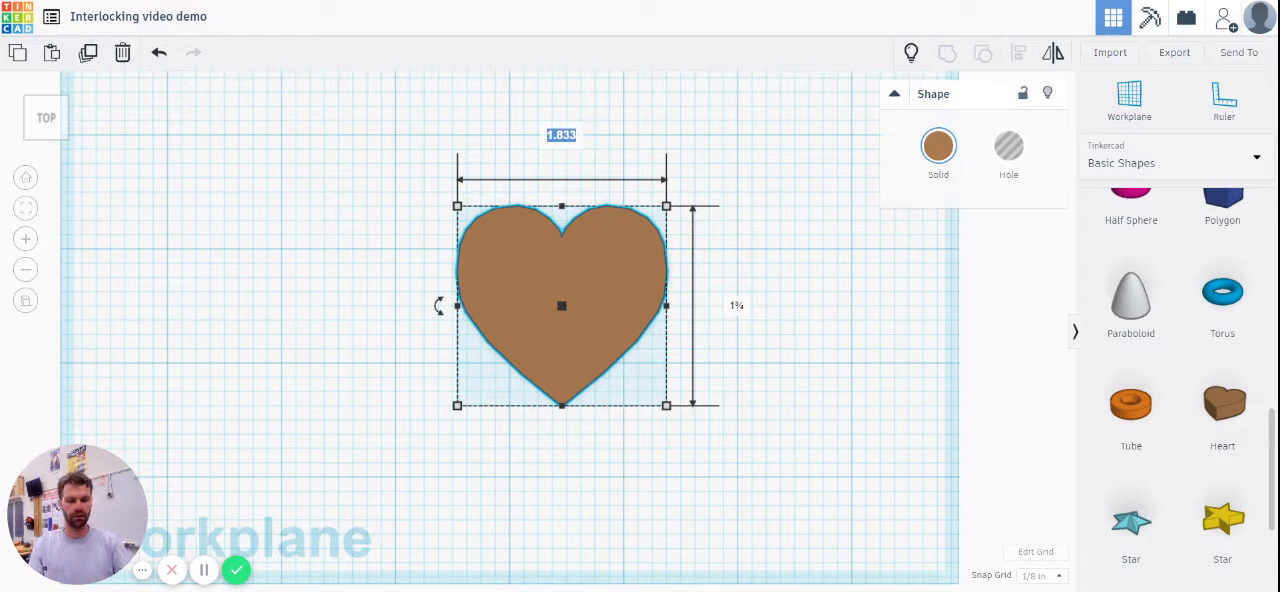
key(Tab)
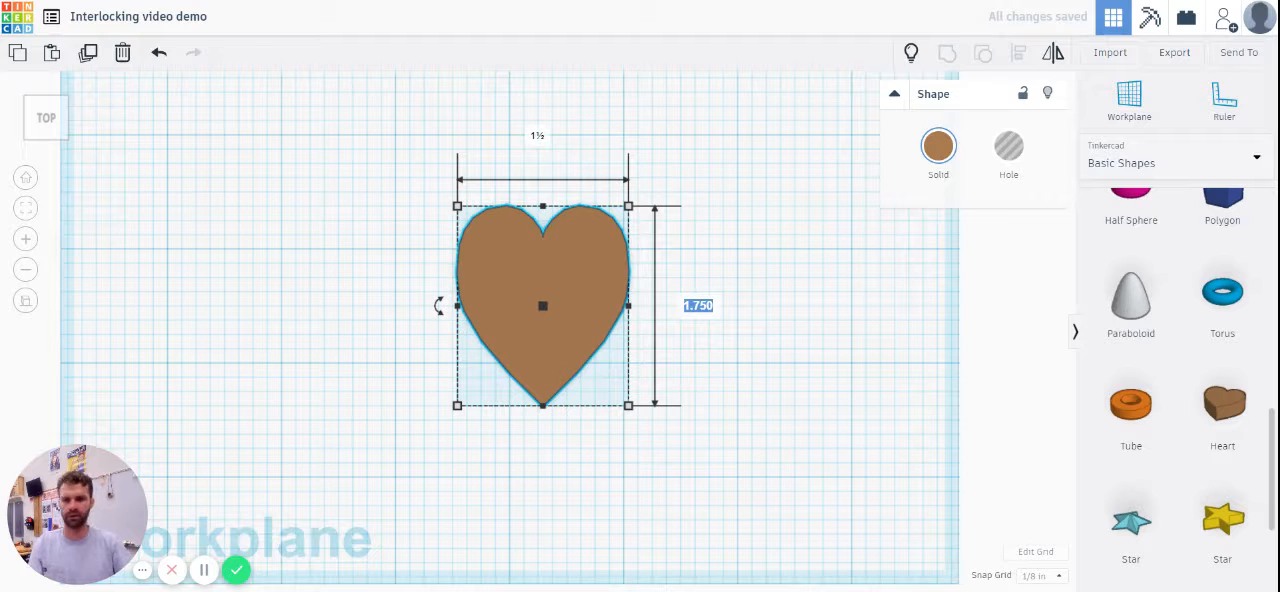
key(Return)
click(670, 445)
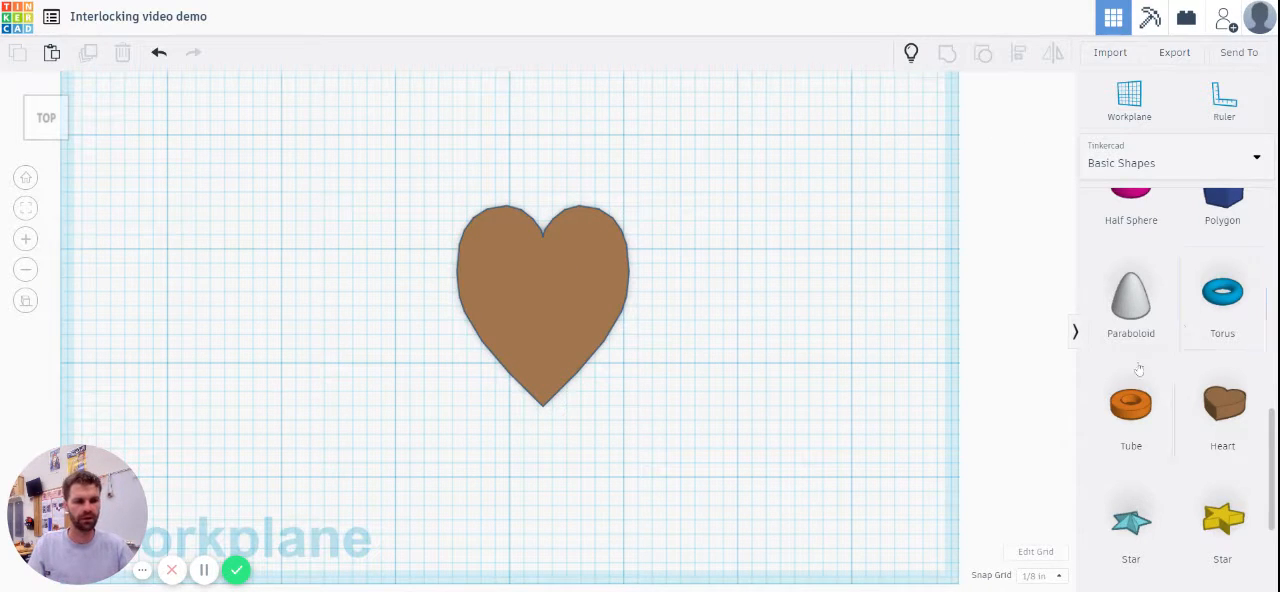
Step: Cut a small oval opening through the heart's upper-left lobe by grouping a resized cylinder hole with it
scroll(1160, 329, up, 6)
scroll(642, 305, down, 4)
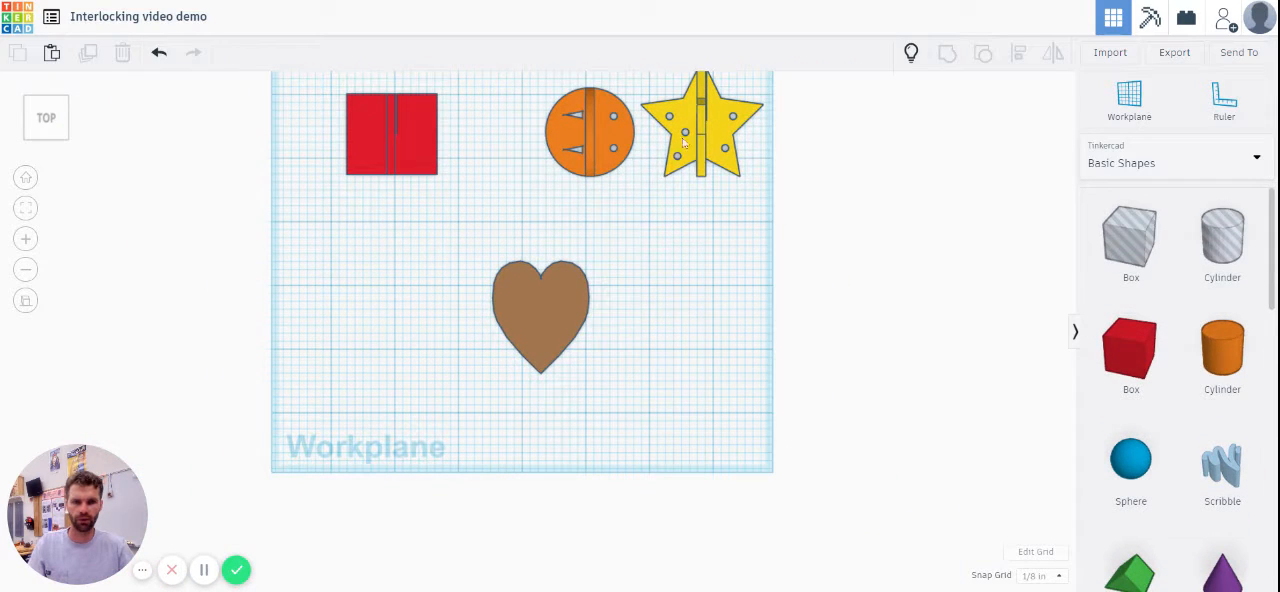
scroll(550, 319, up, 5)
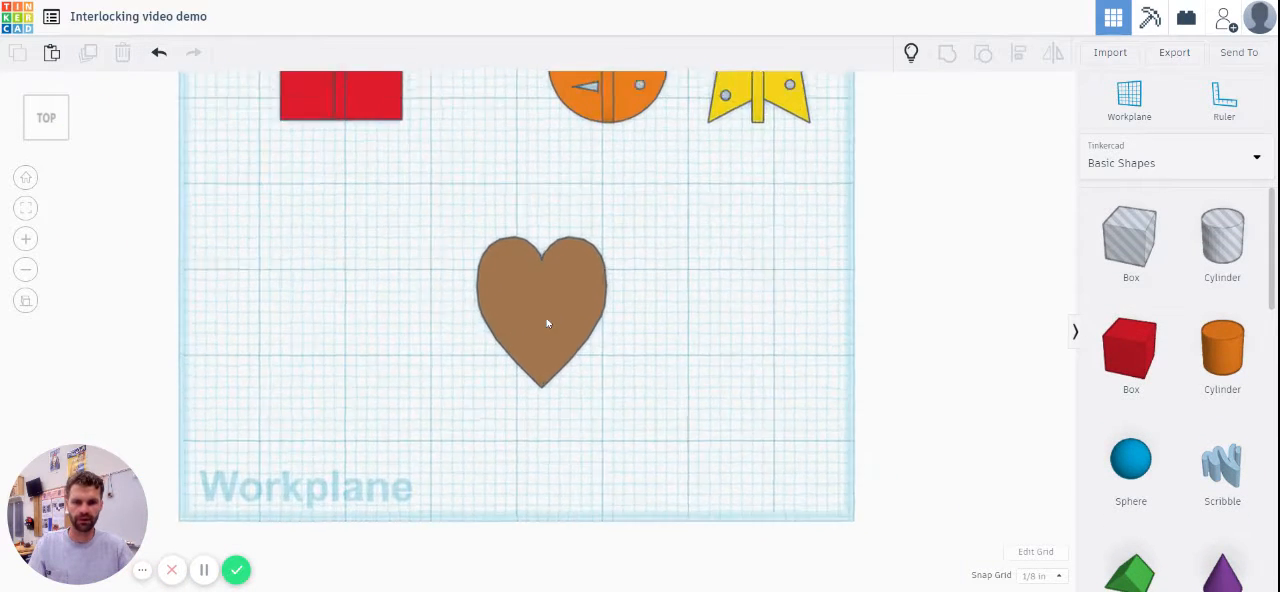
drag(1222, 240, 537, 270)
drag(604, 338, 508, 256)
drag(342, 122, 736, 490)
click(948, 54)
click(700, 450)
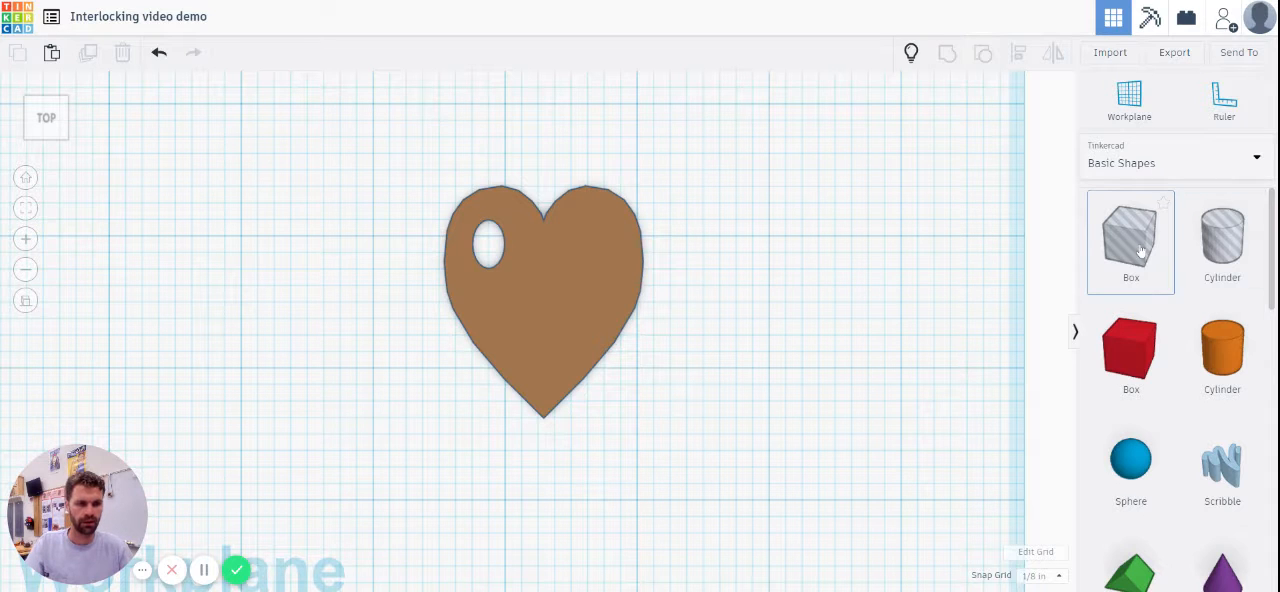
drag(1140, 248, 93, 546)
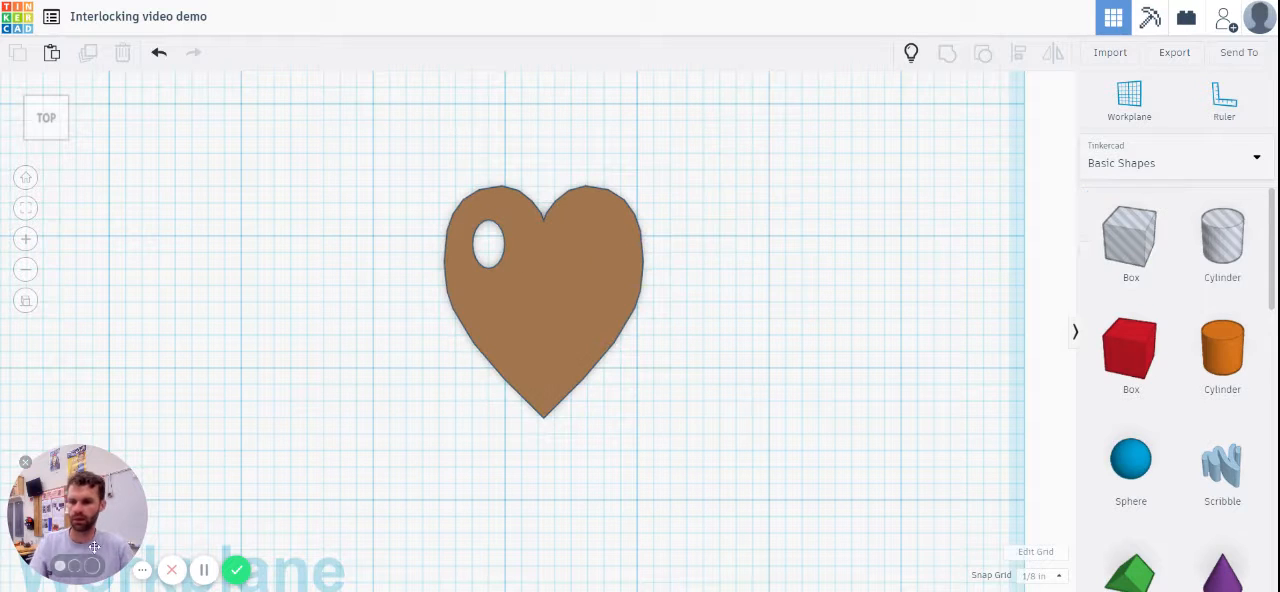
click(74, 568)
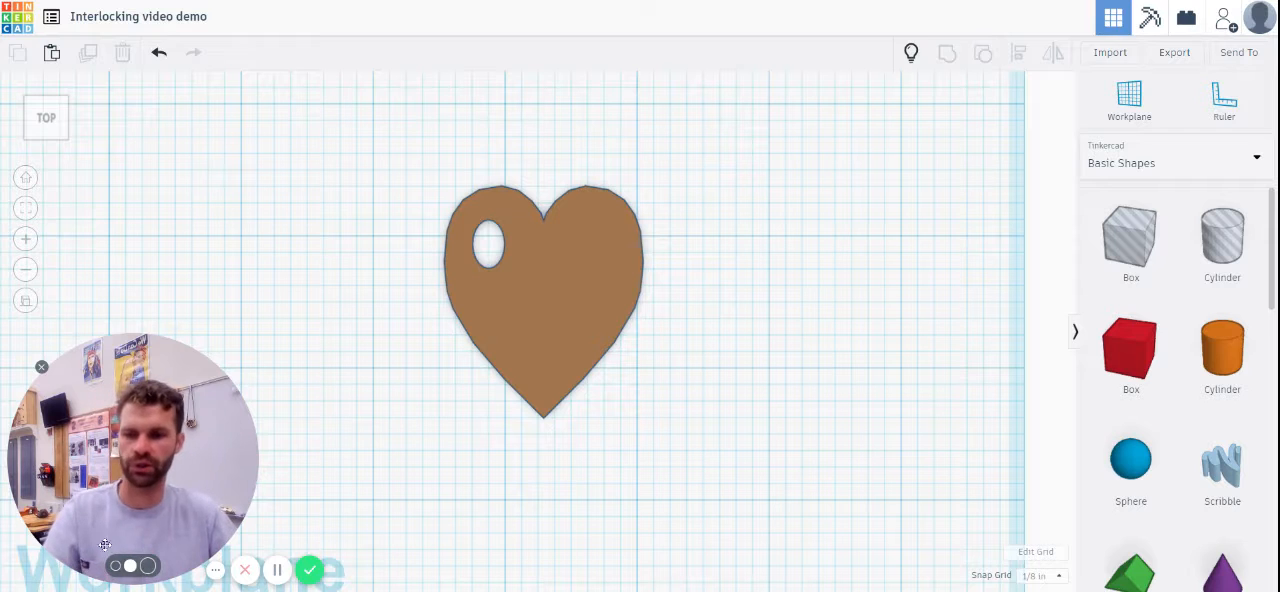
click(115, 568)
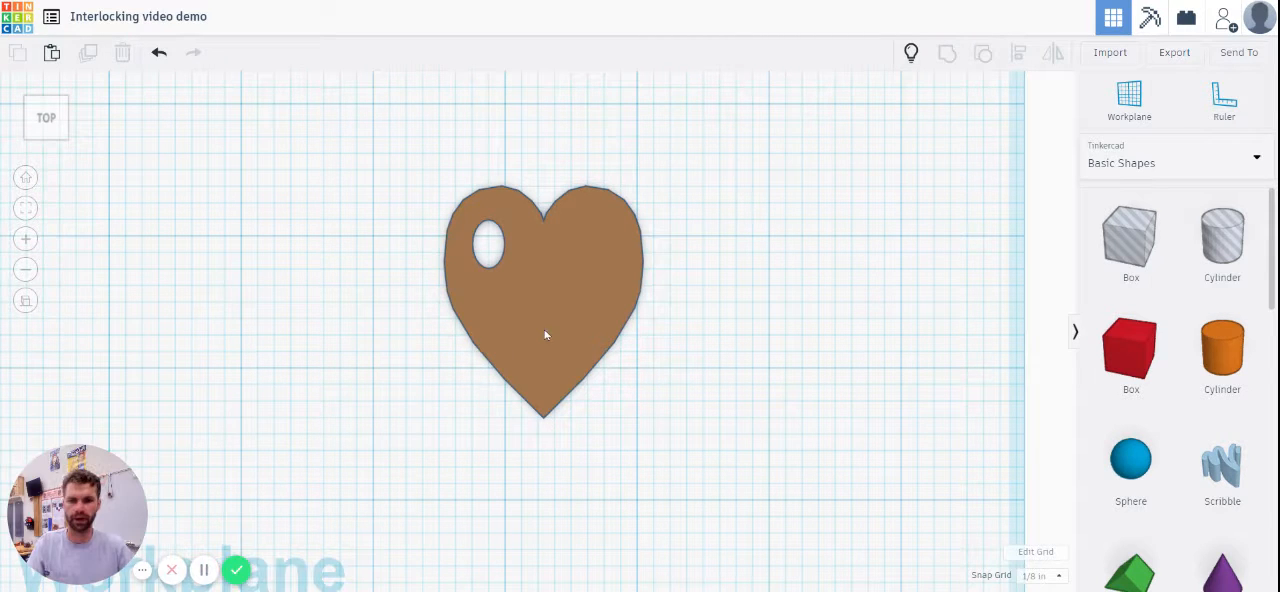
Step: Place a box hole 1/8 in wide and 1 in long over the heart's notch and show all hidden shapes
drag(1130, 240, 592, 228)
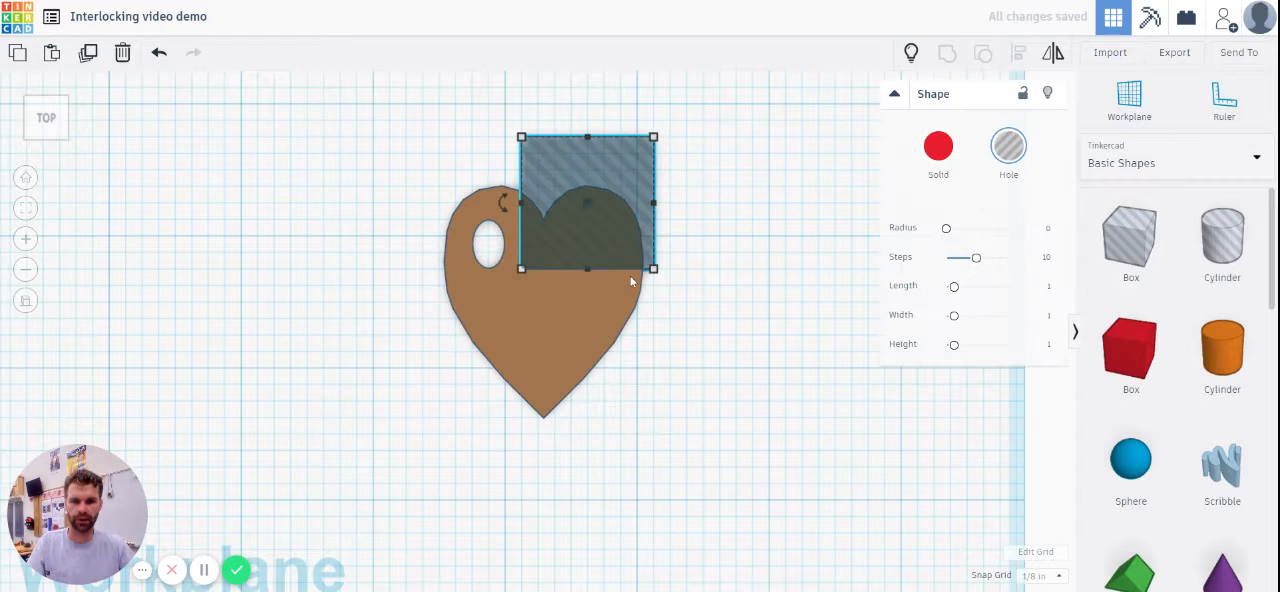
drag(653, 268, 557, 284)
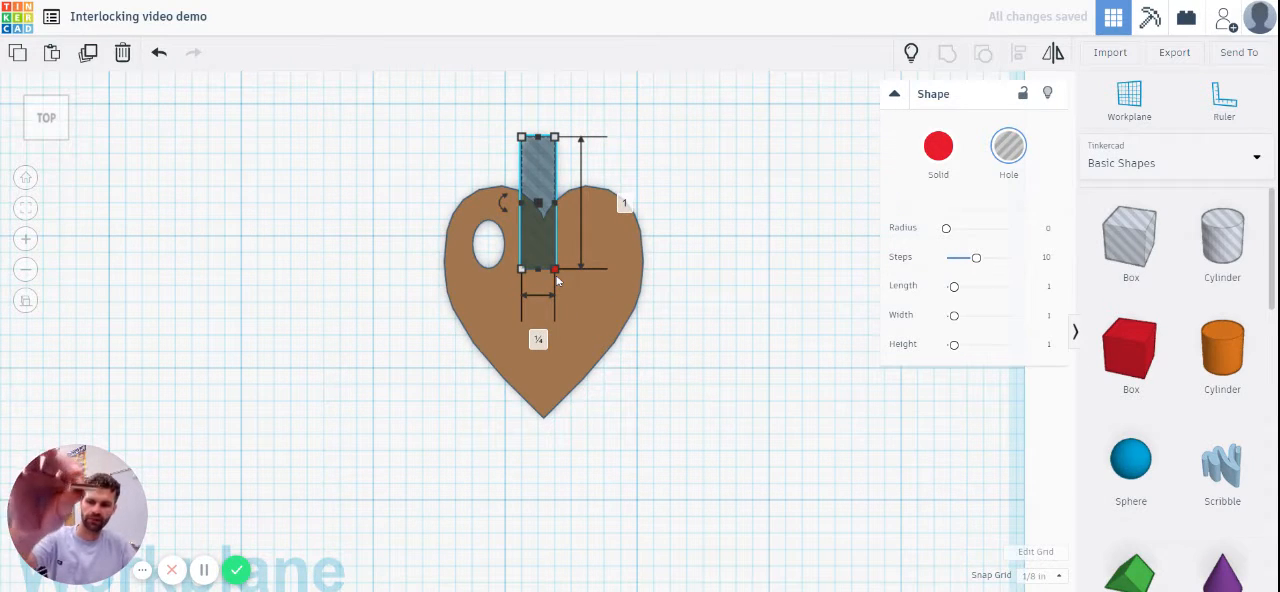
click(912, 56)
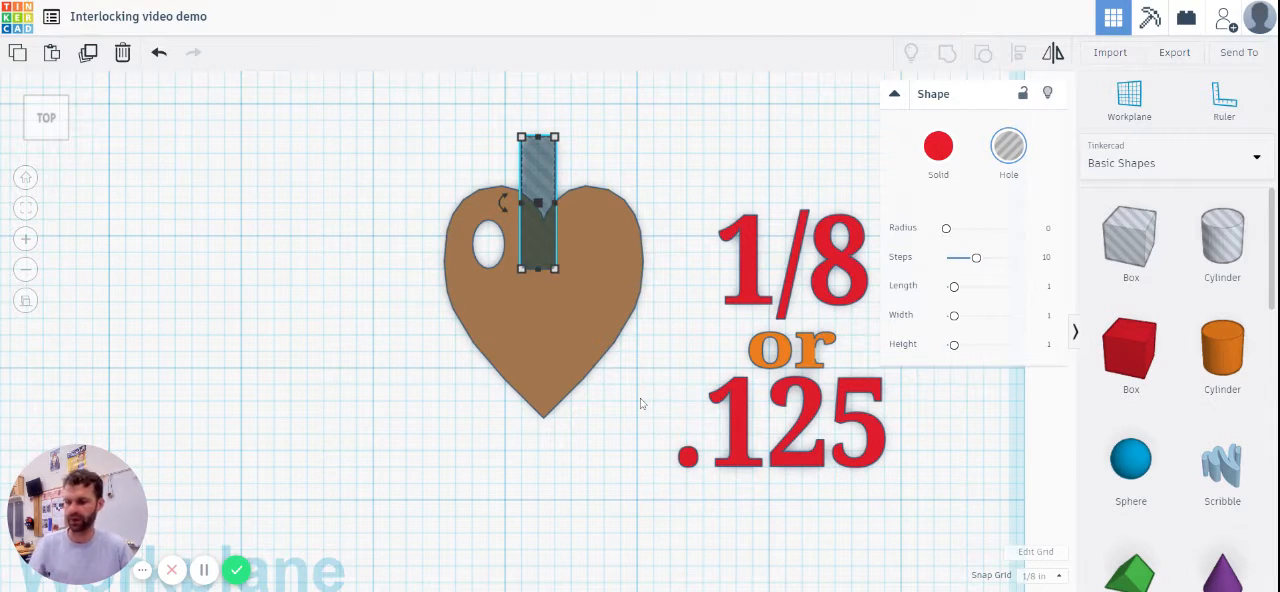
drag(556, 270, 541, 270)
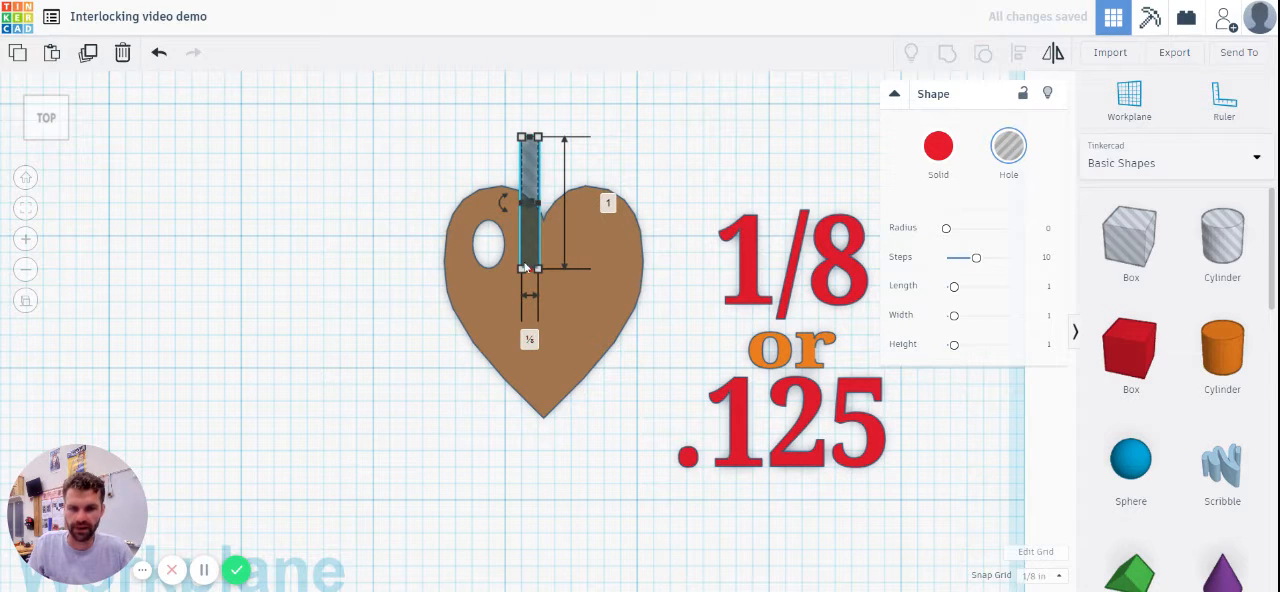
drag(531, 250, 549, 277)
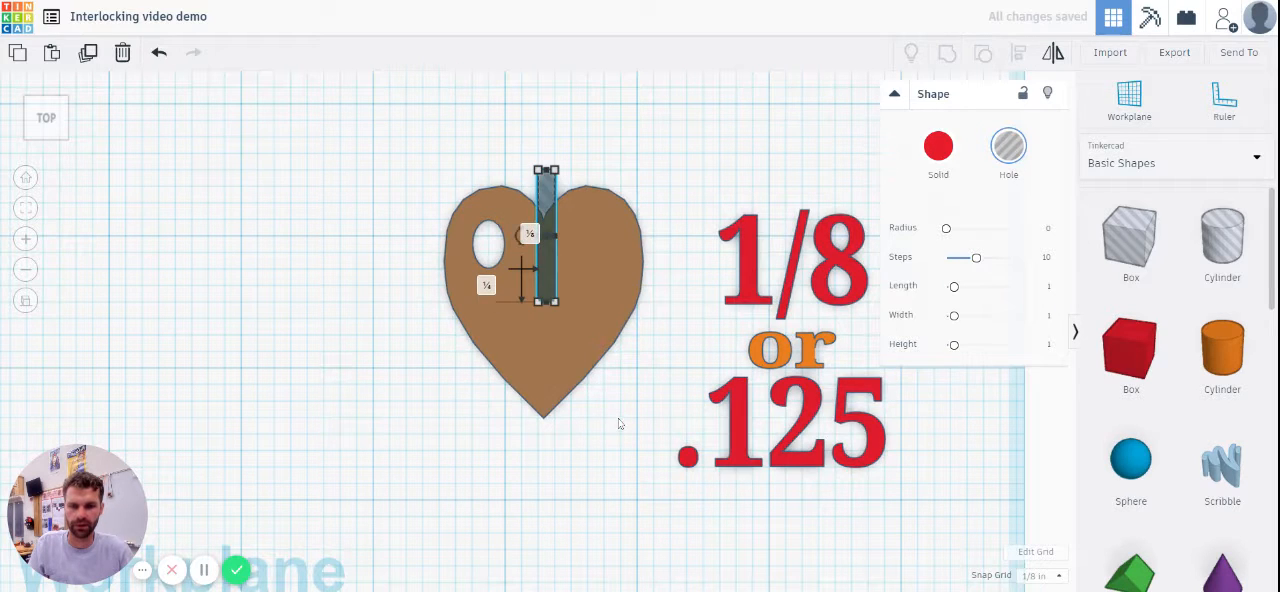
Step: Align the narrow box hole with the heart's vertical centreline
drag(617, 419, 420, 170)
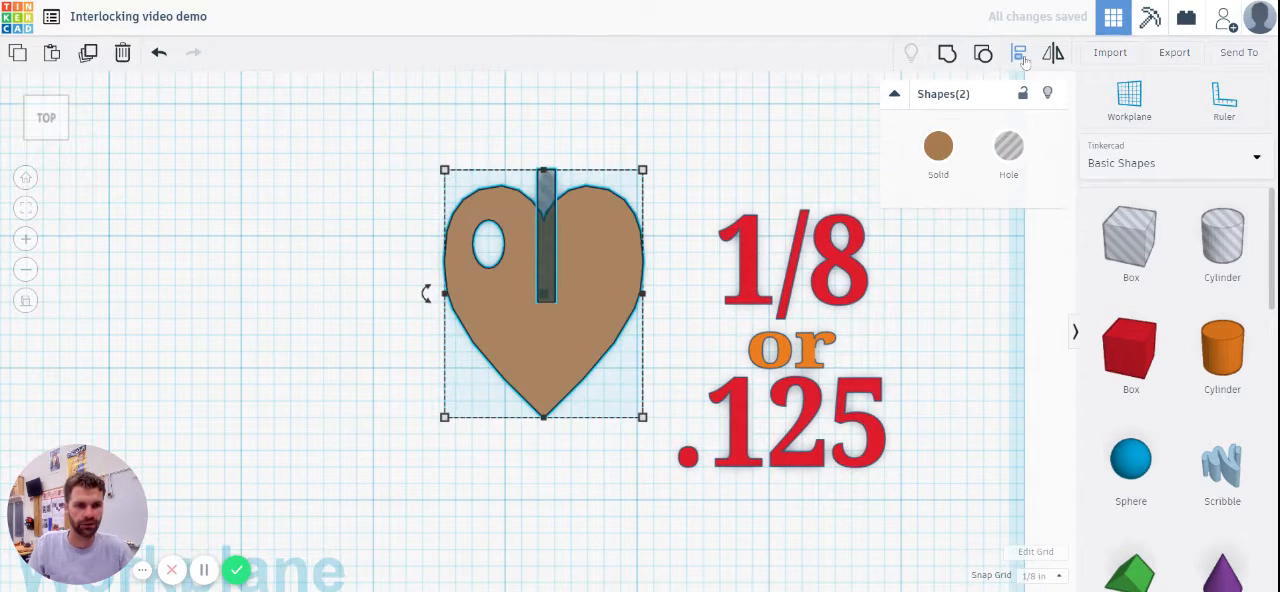
click(1019, 55)
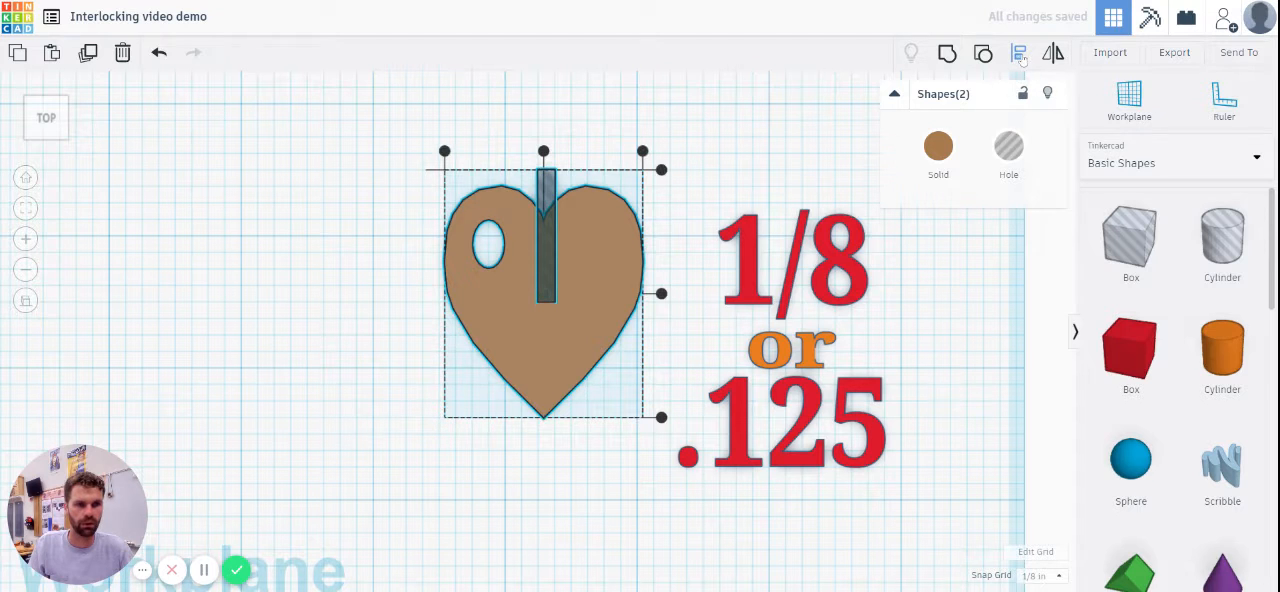
click(543, 151)
click(563, 467)
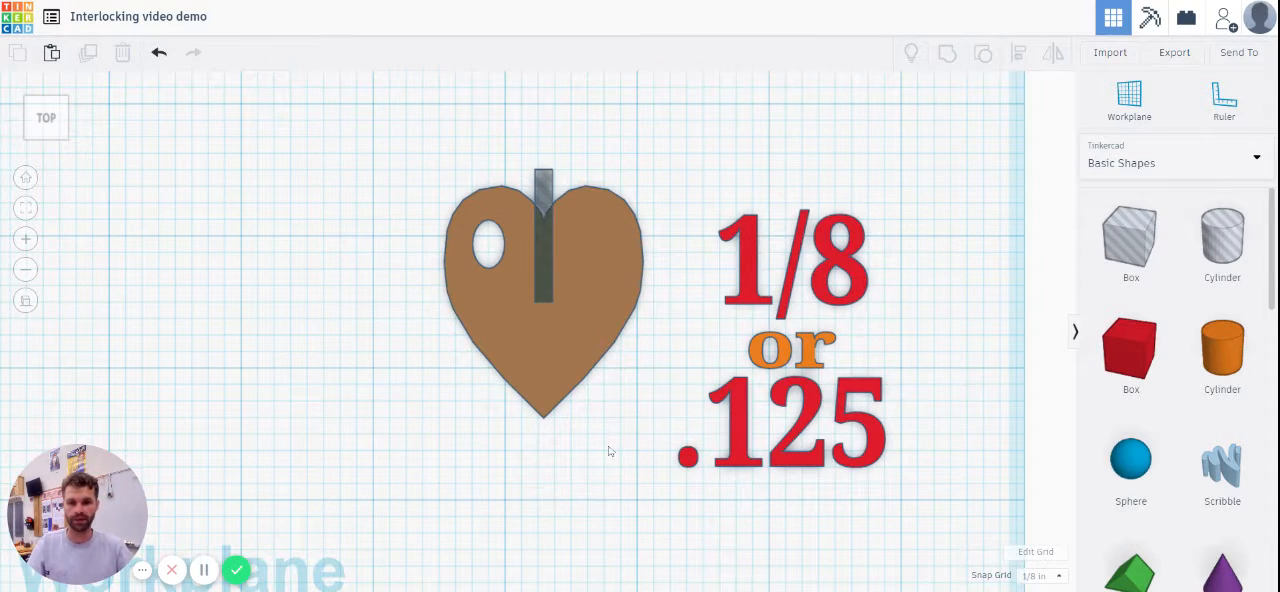
Step: Duplicate the heart with its box hole and move the copy about 1.917 in to the left
drag(449, 197, 447, 192)
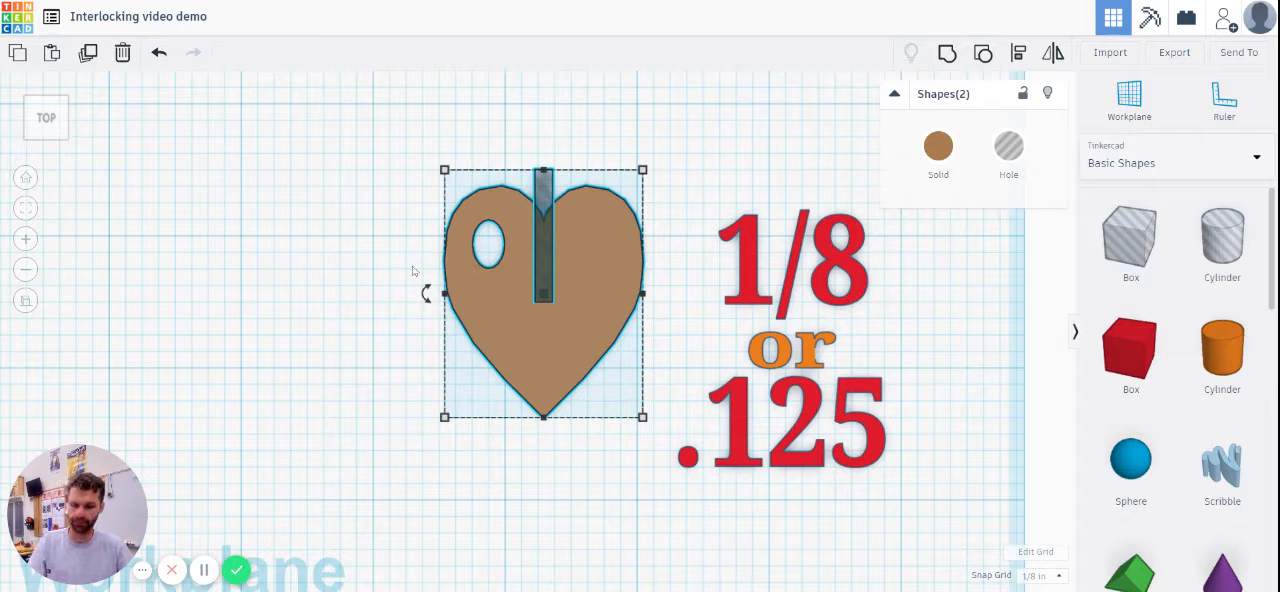
click(86, 58)
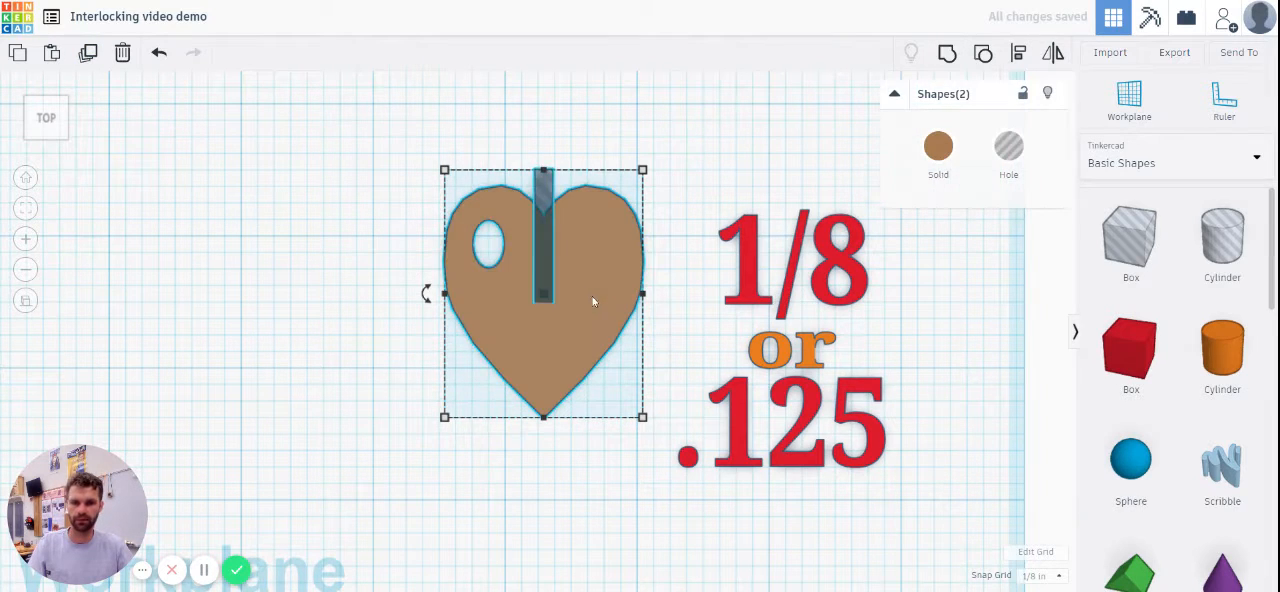
drag(592, 296, 343, 294)
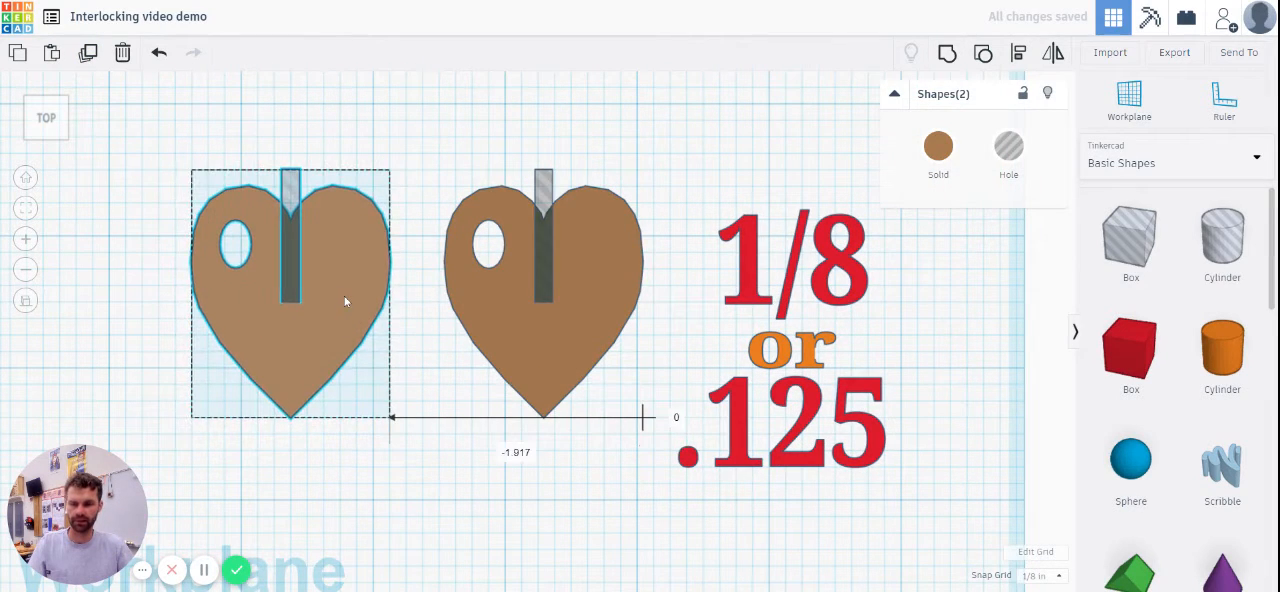
click(413, 476)
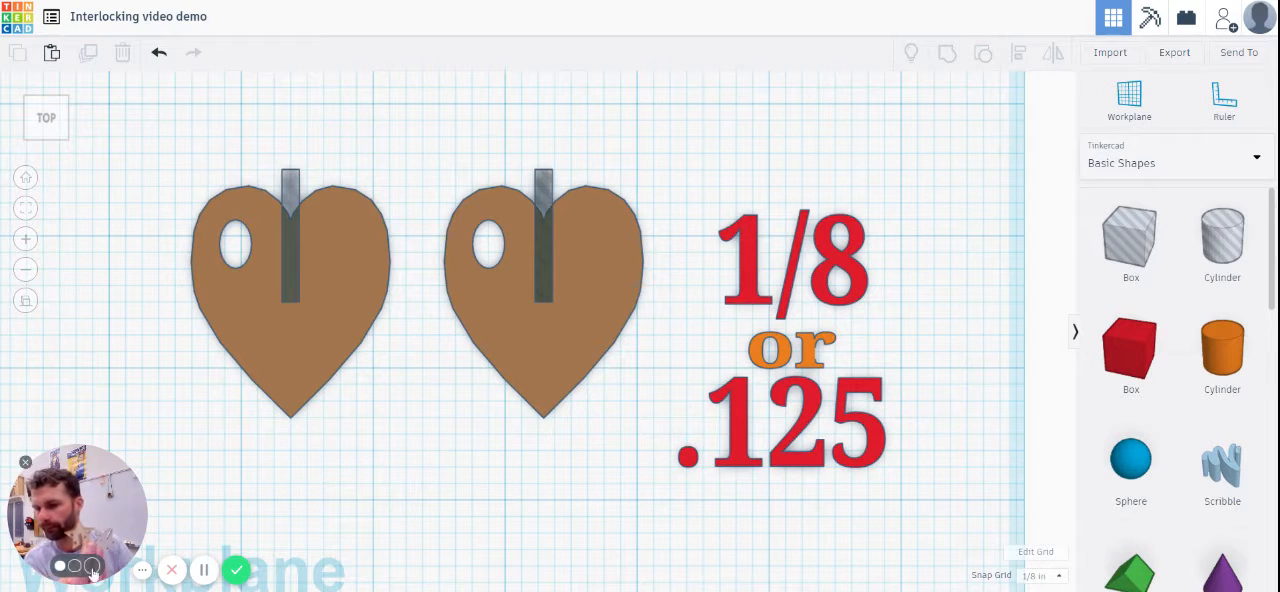
click(88, 565)
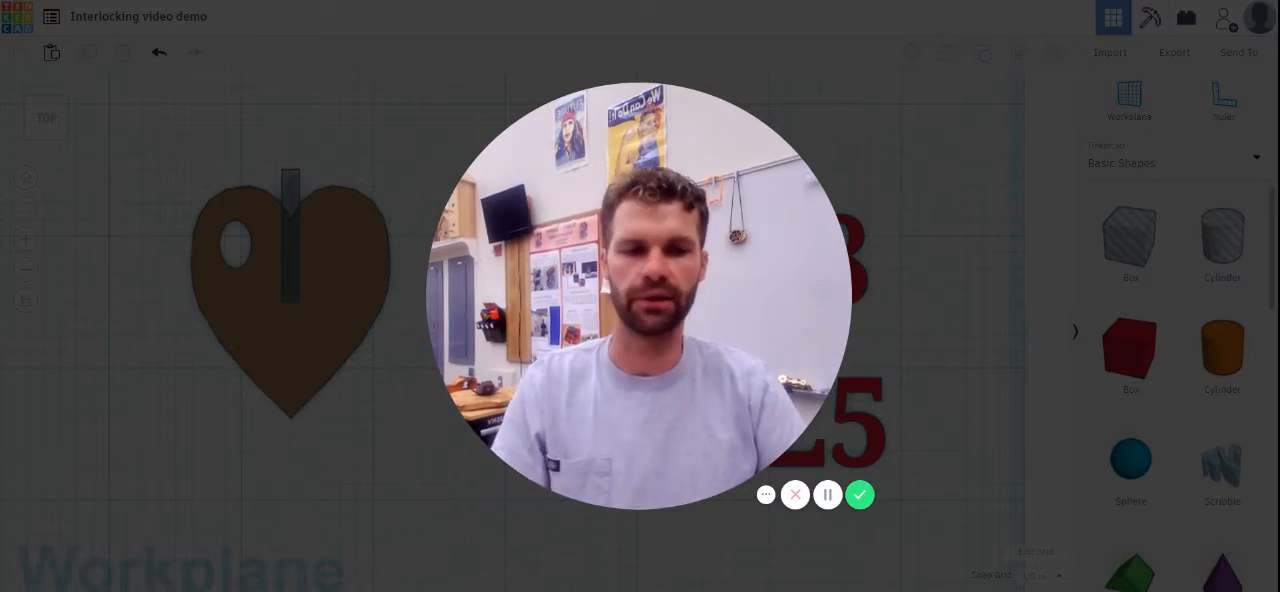
click(623, 491)
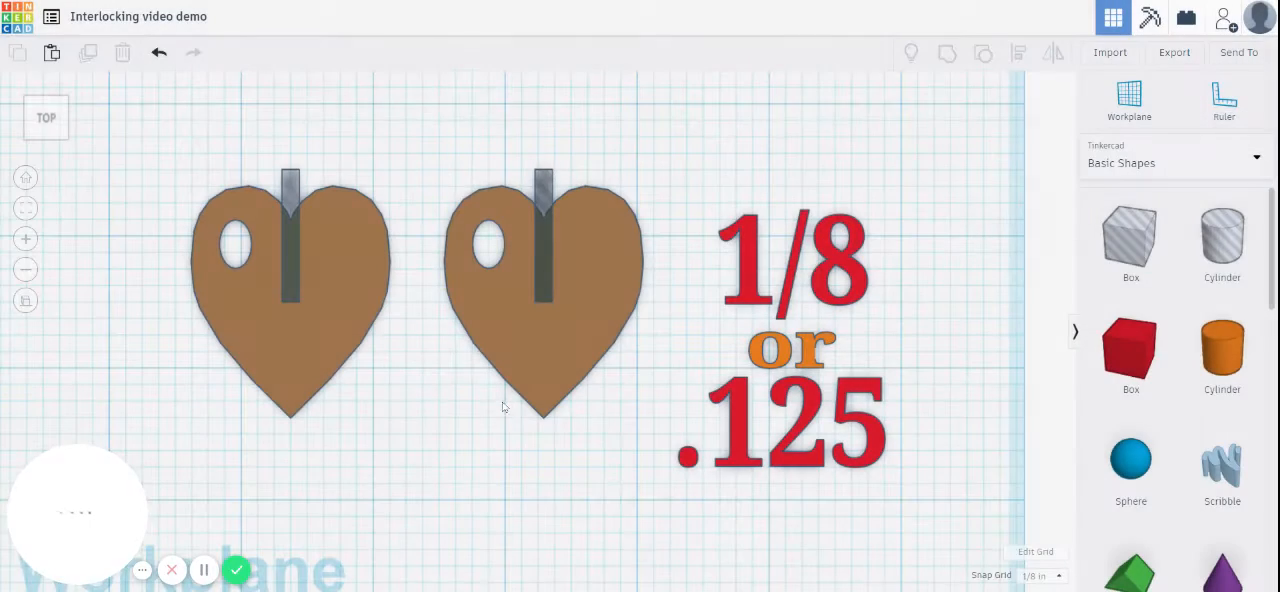
Step: Reshape the left heart's box hole into a 1 1/2 in long slot running from the heart's middle down past its tip
click(293, 185)
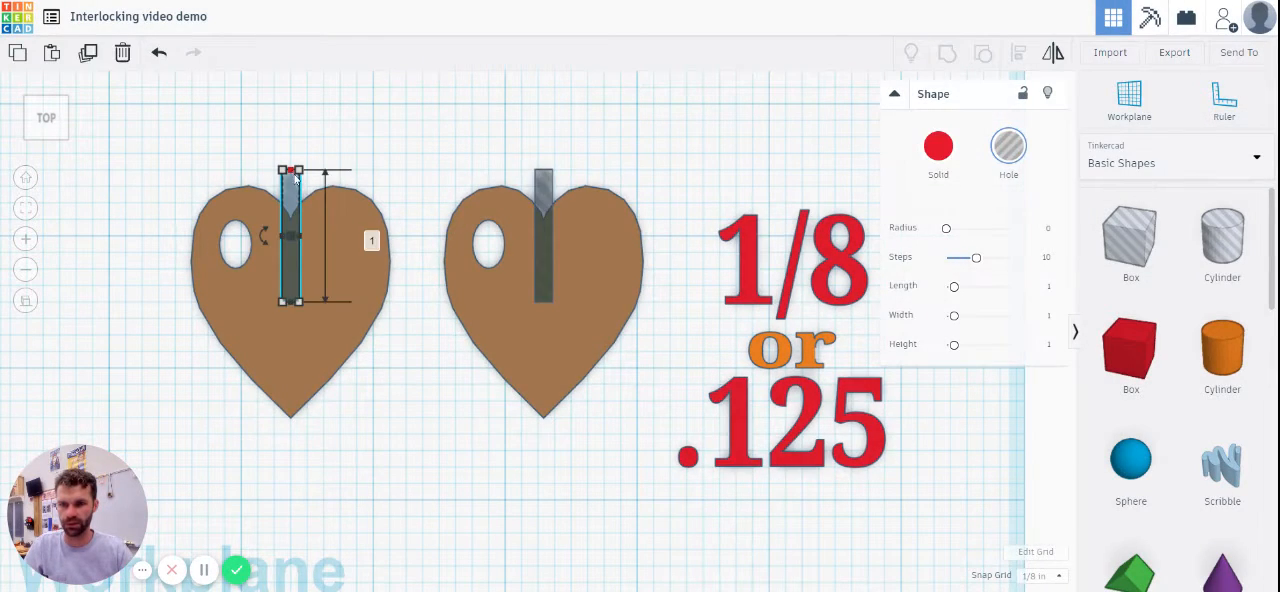
drag(293, 177, 291, 309)
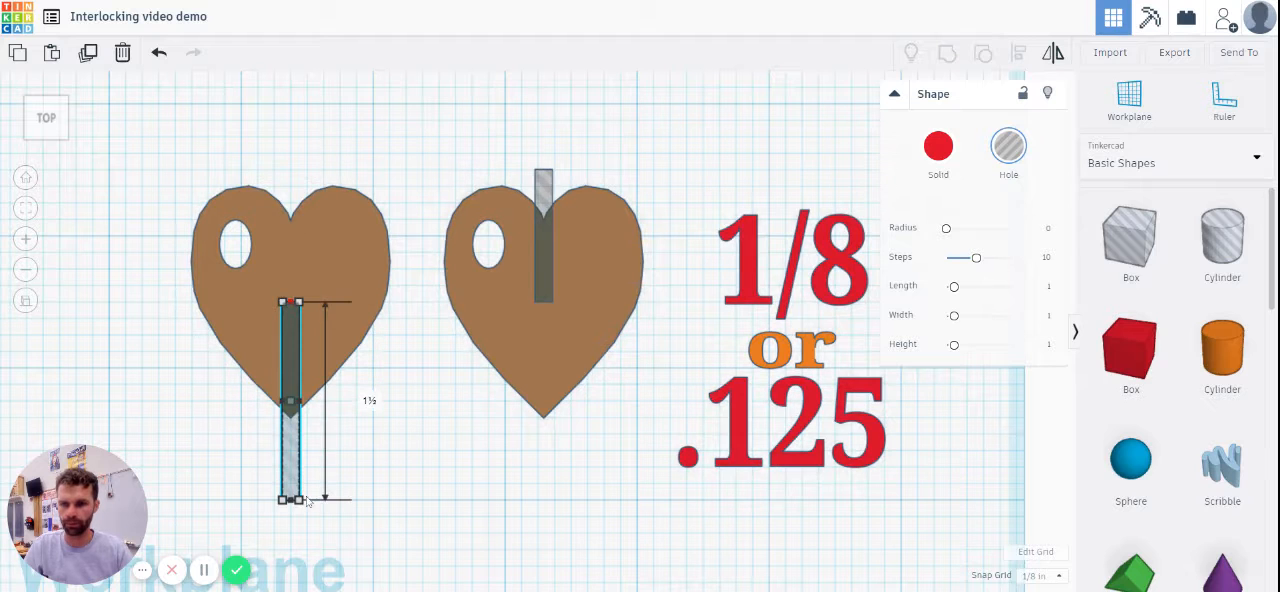
click(446, 425)
drag(196, 253, 296, 352)
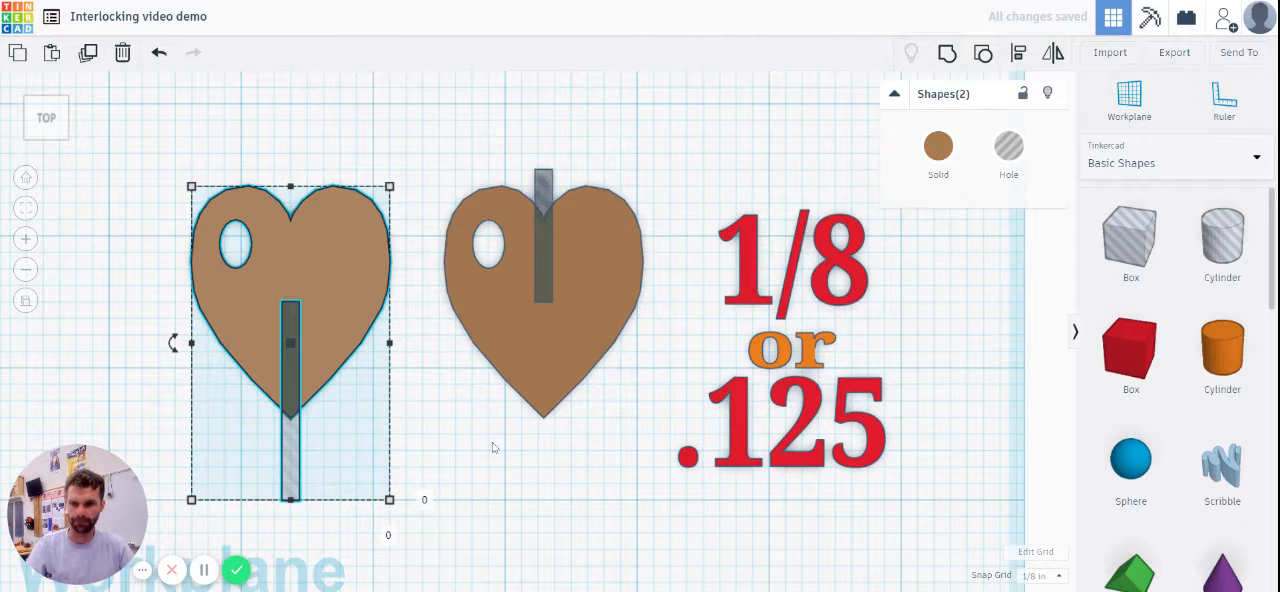
drag(394, 457, 188, 205)
click(400, 405)
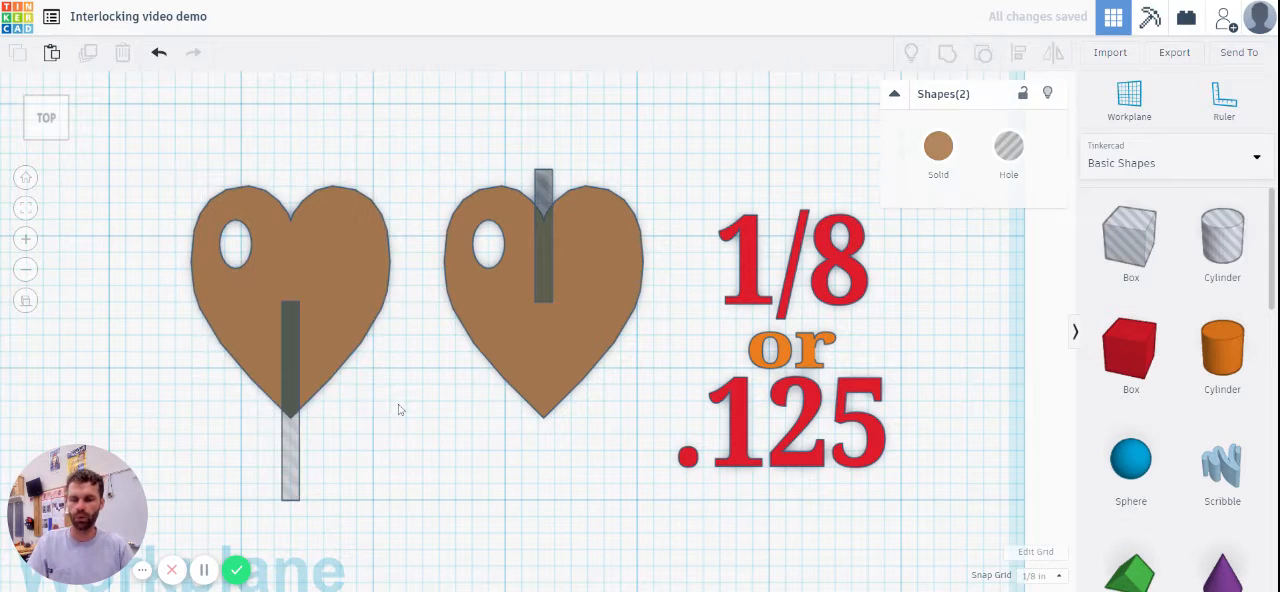
Step: Add a box hole, shrink it to a small rectangle and place it in the left heart's upper-right lobe
click(314, 234)
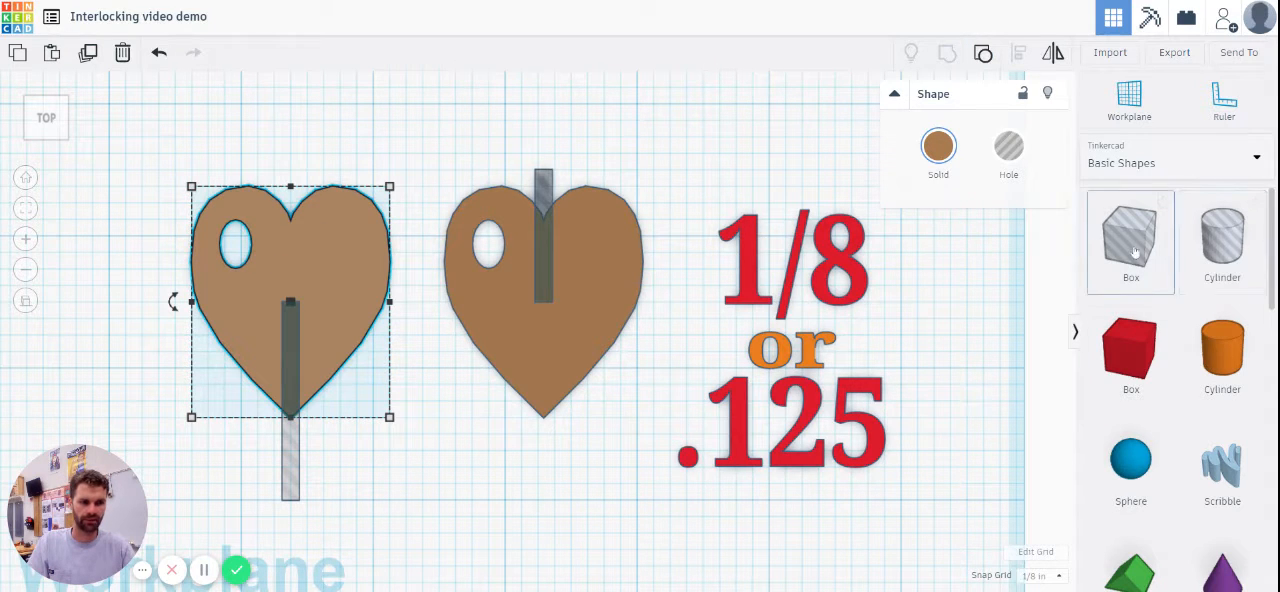
drag(1130, 240, 393, 241)
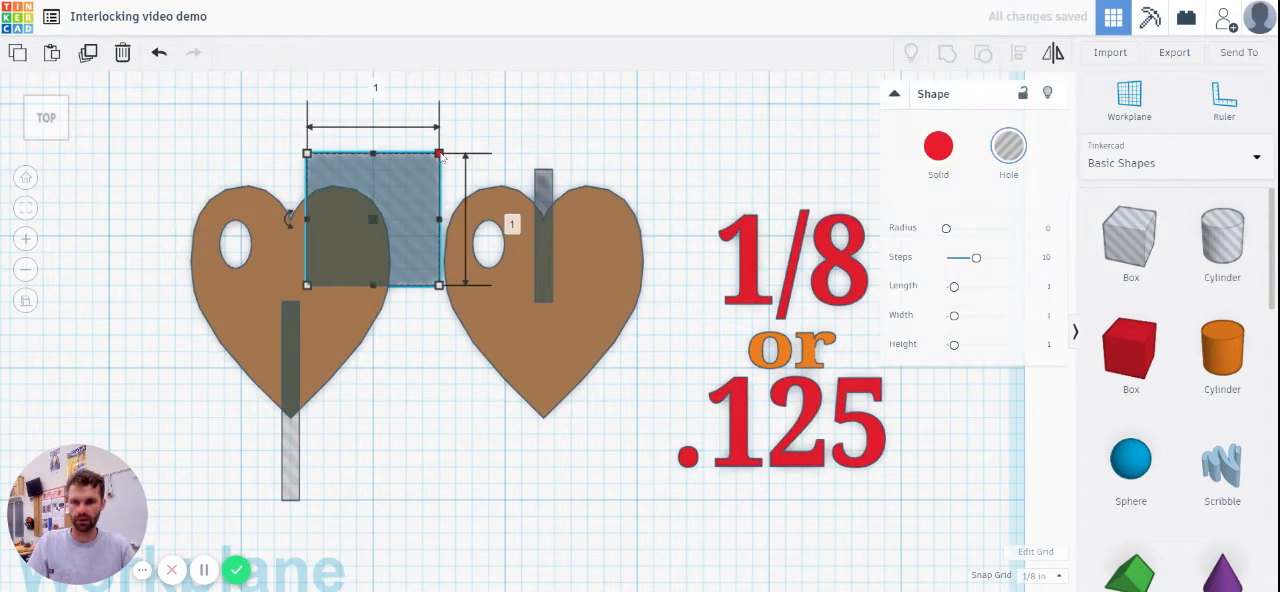
drag(440, 153, 361, 247)
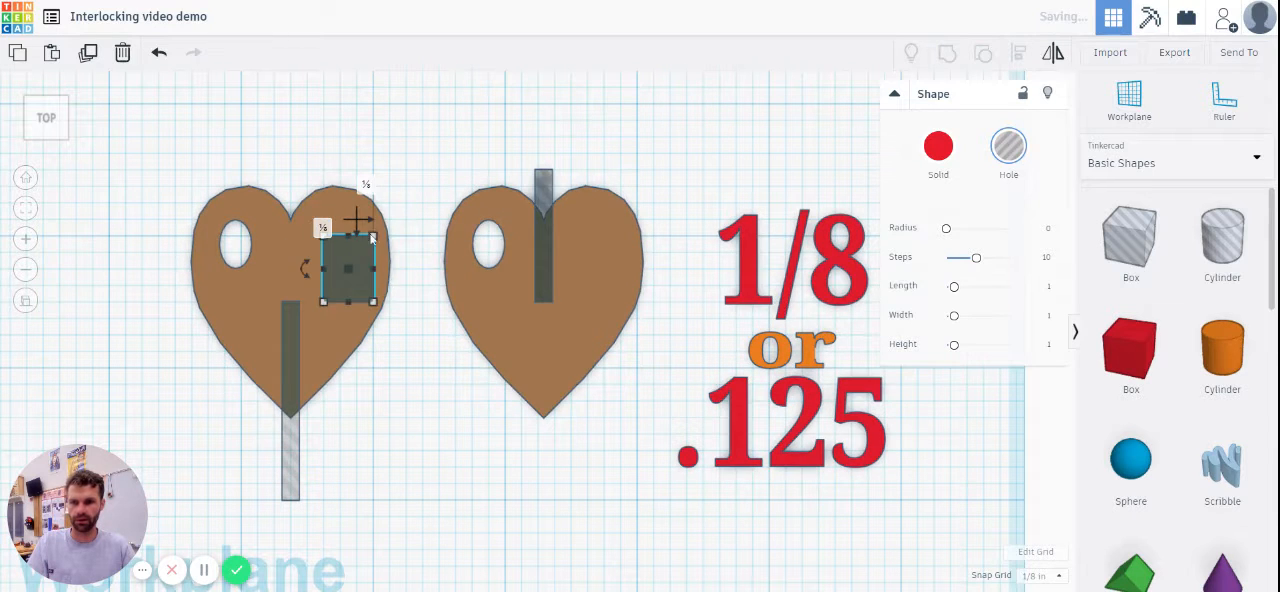
click(400, 160)
mouse_move(357, 286)
mouse_down()
mouse_move(309, 337)
mouse_move(321, 366)
mouse_move(357, 265)
mouse_up()
Step: Group the left heart with its two box holes and the right heart with its slot hole to cut both pieces
drag(396, 140, 186, 506)
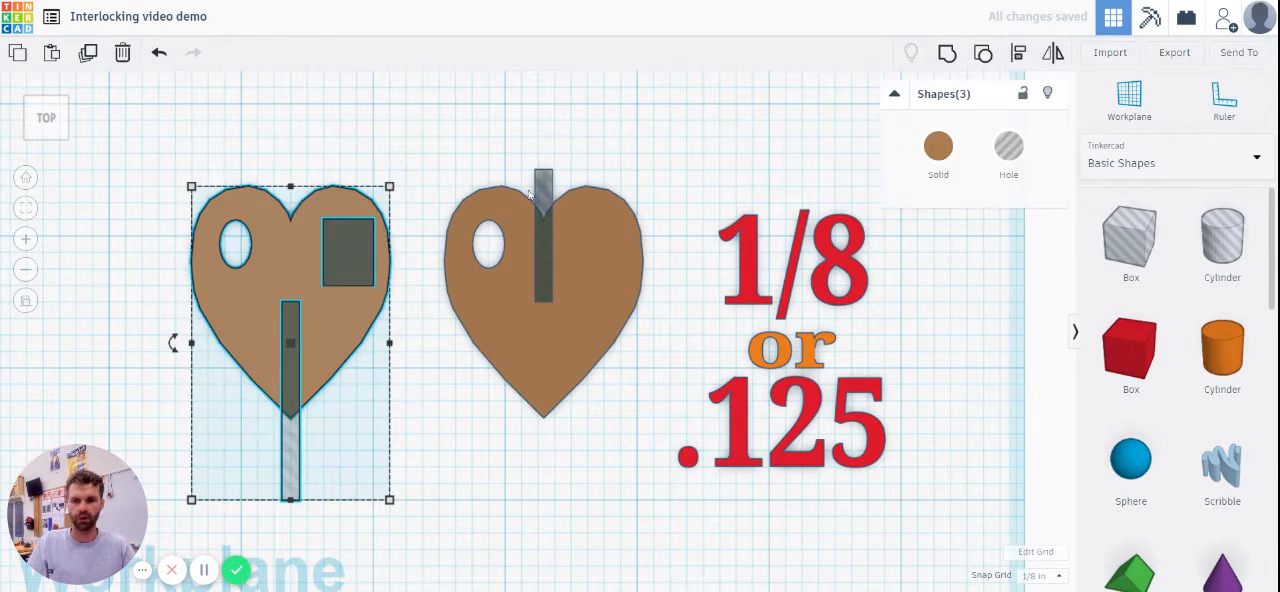
click(946, 56)
drag(440, 132, 650, 426)
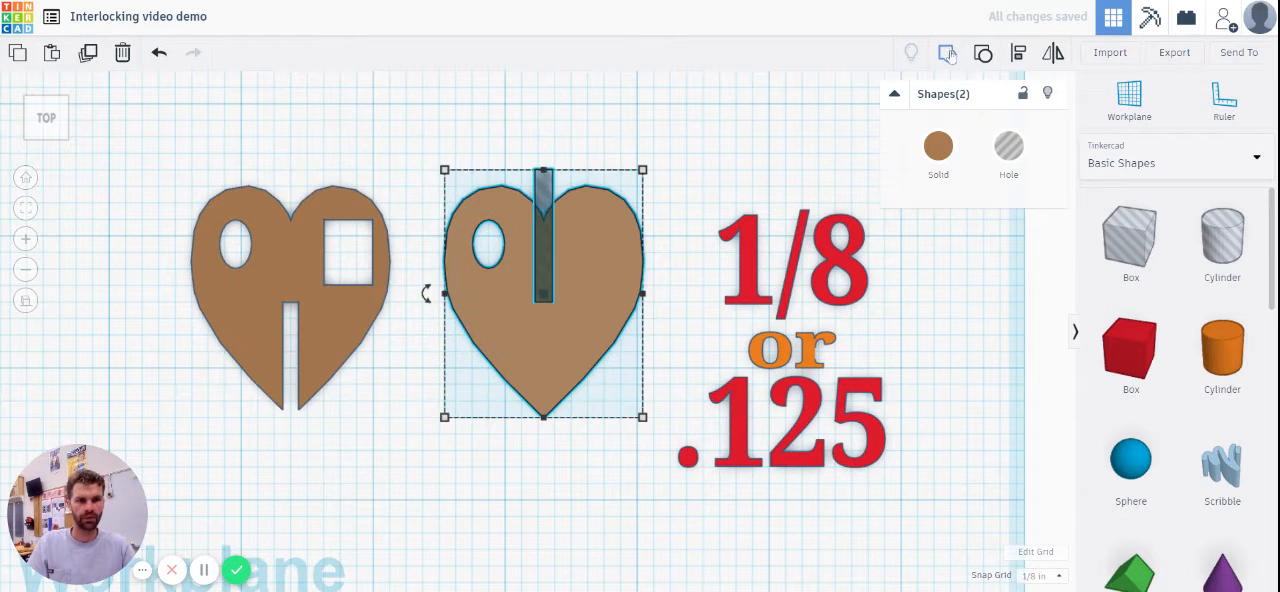
click(948, 55)
click(661, 218)
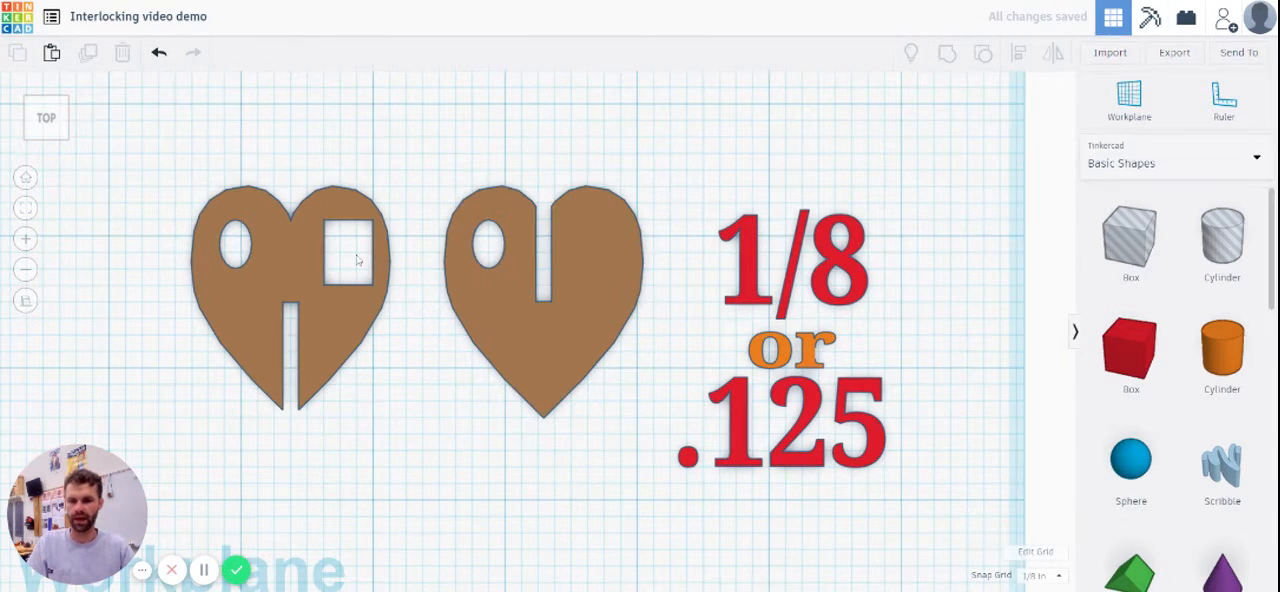
Step: Examine the slotted hearts' thickness in an angled view beside the other interlocking shapes
drag(165, 165, 648, 455)
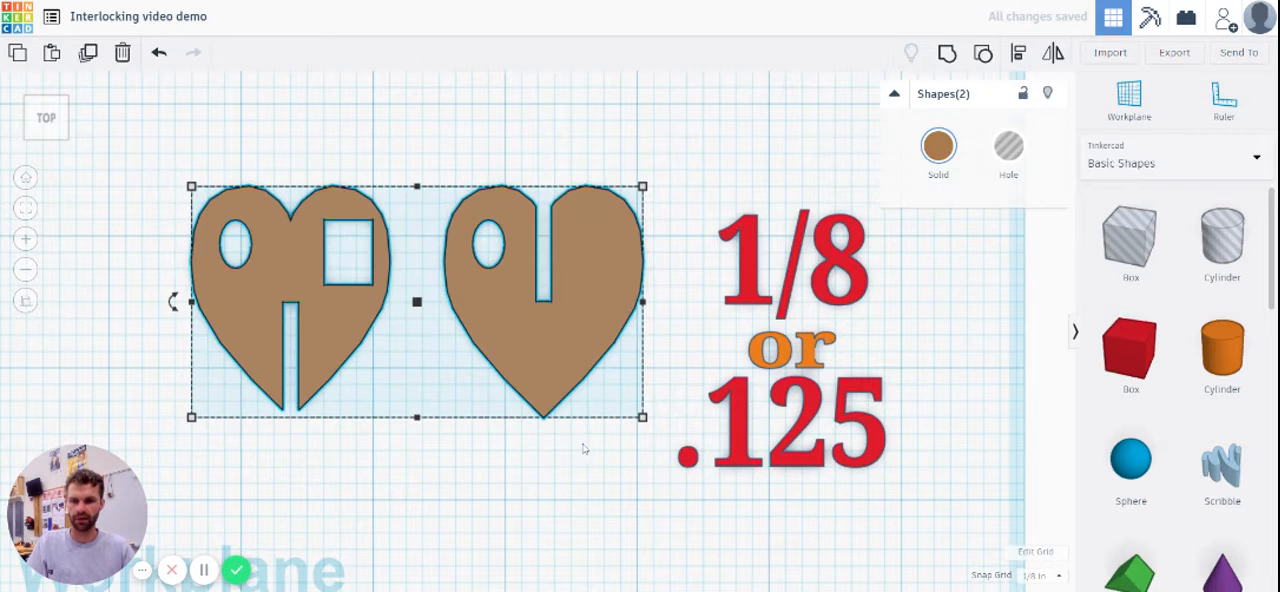
click(491, 437)
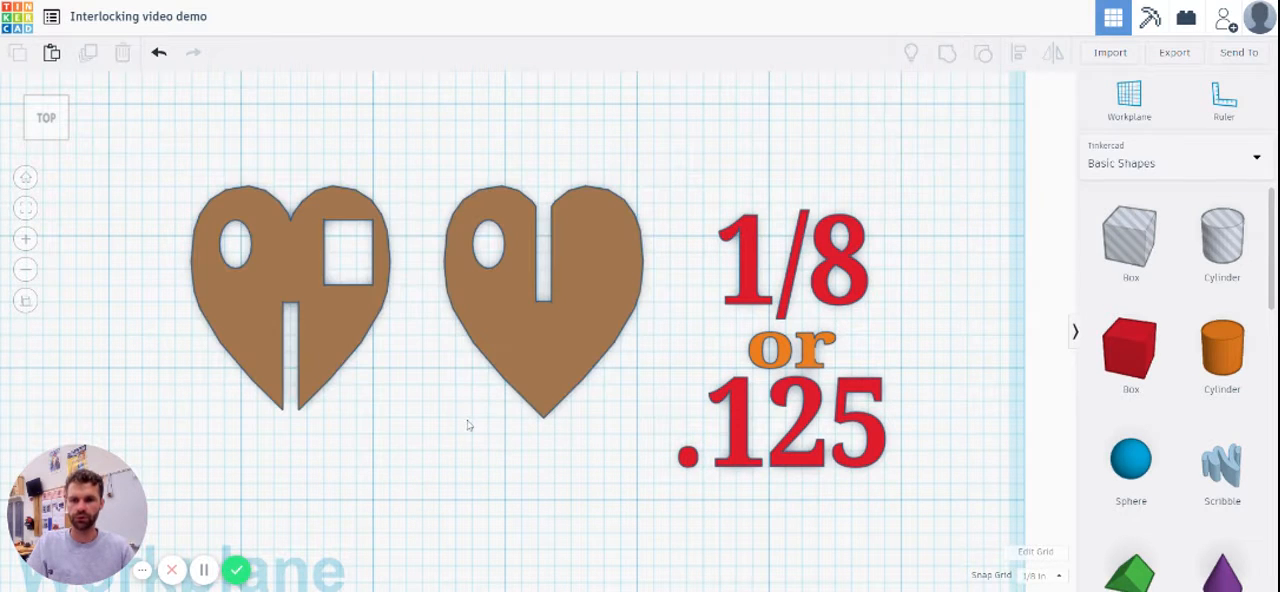
right_drag(466, 423, 465, 343)
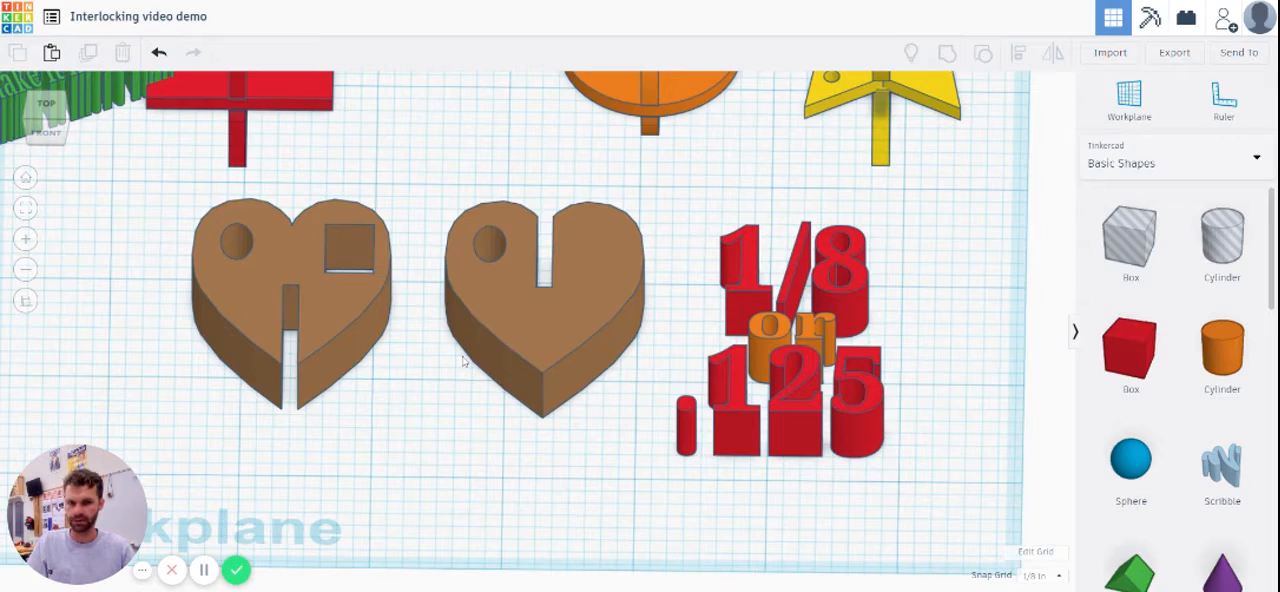
scroll(464, 362, down, 4)
scroll(463, 360, down, 3)
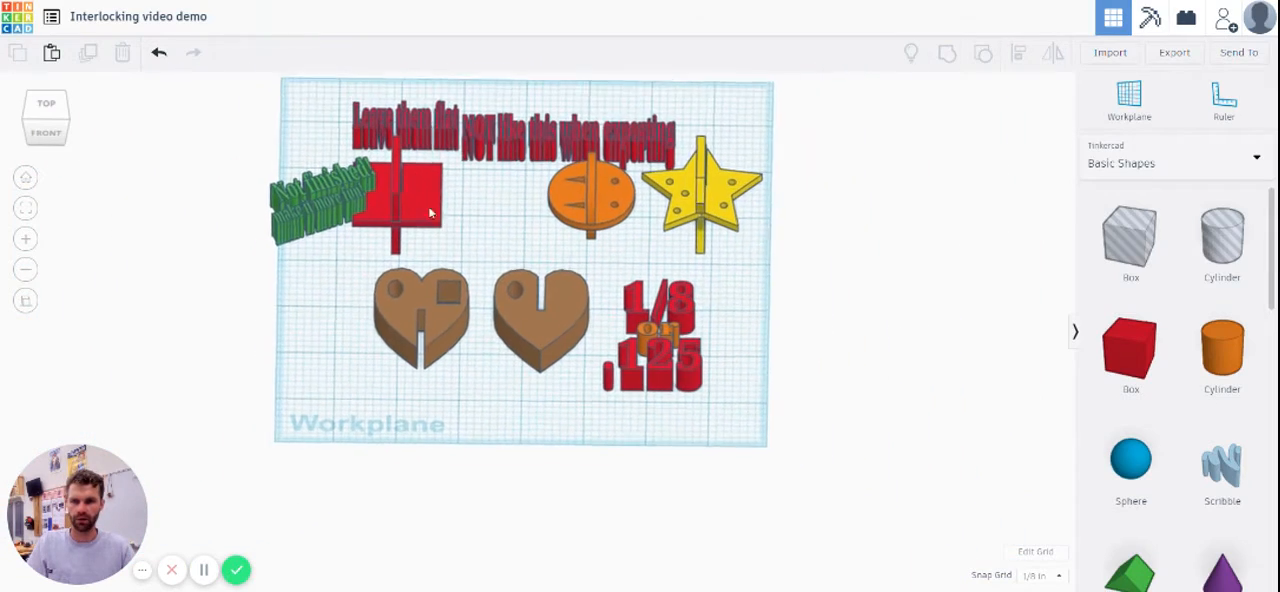
drag(258, 108, 758, 465)
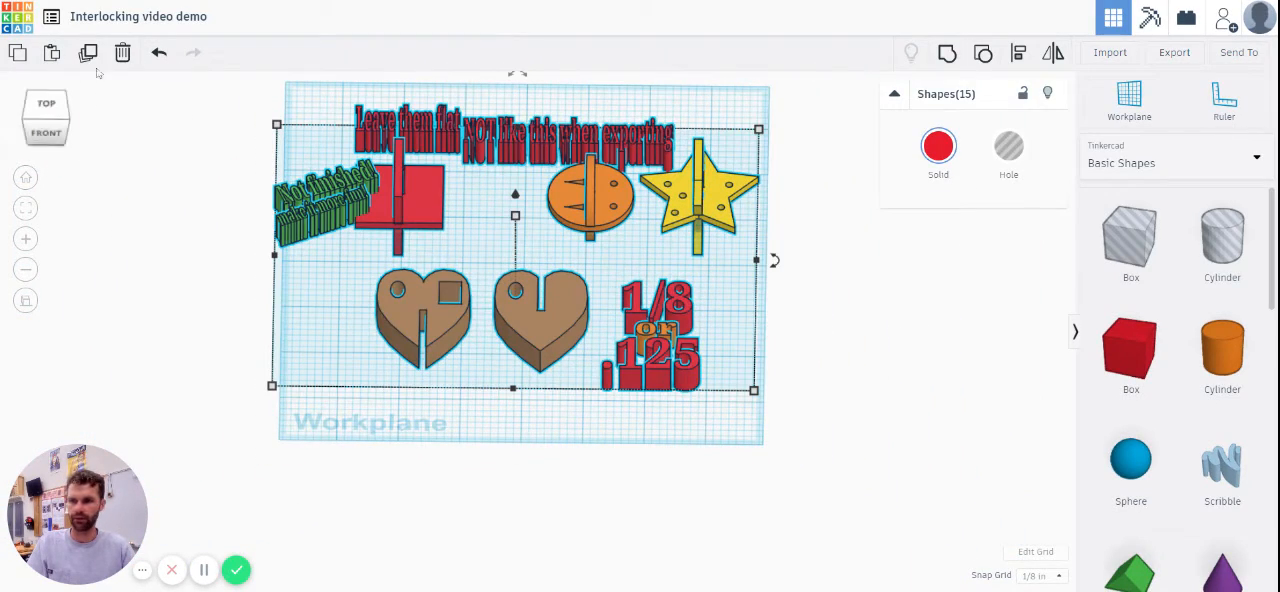
right_drag(586, 262, 512, 256)
click(460, 452)
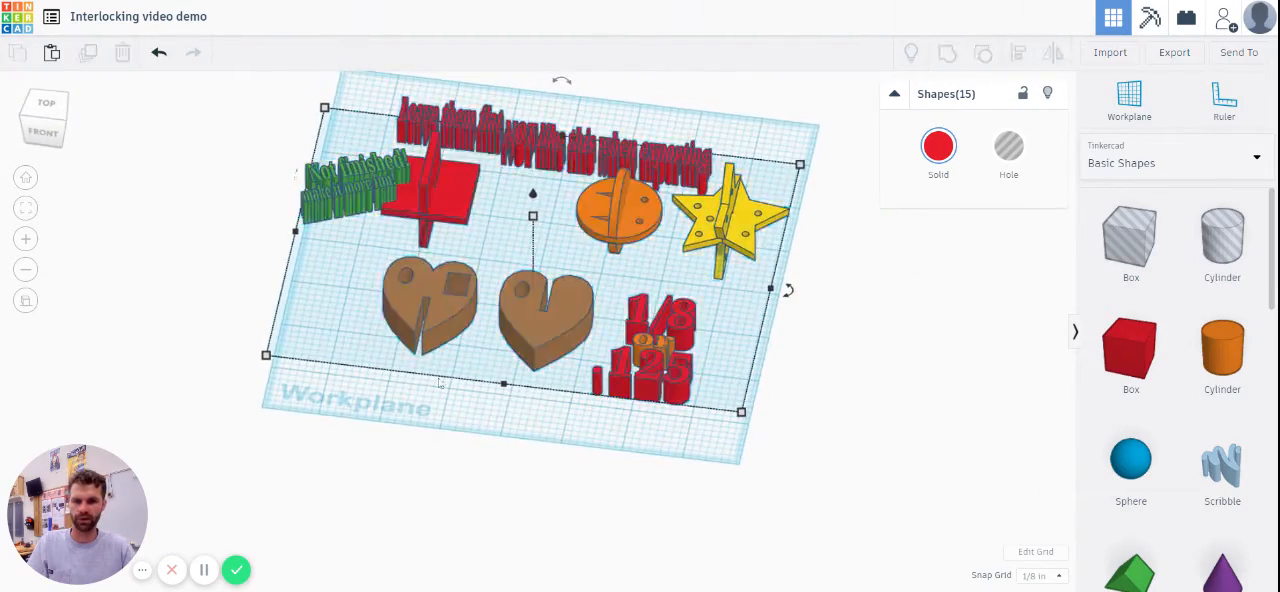
right_drag(459, 352, 470, 349)
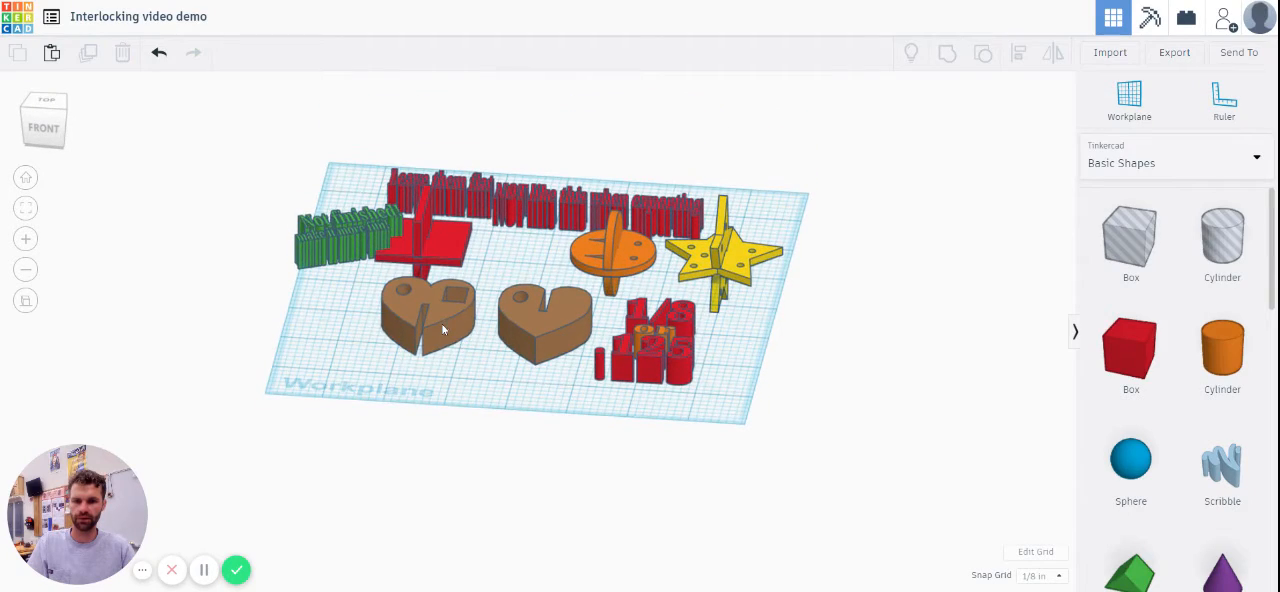
Step: Reduce the height of both hearts together to 1/8 in
click(472, 344)
scroll(472, 342, up, 5)
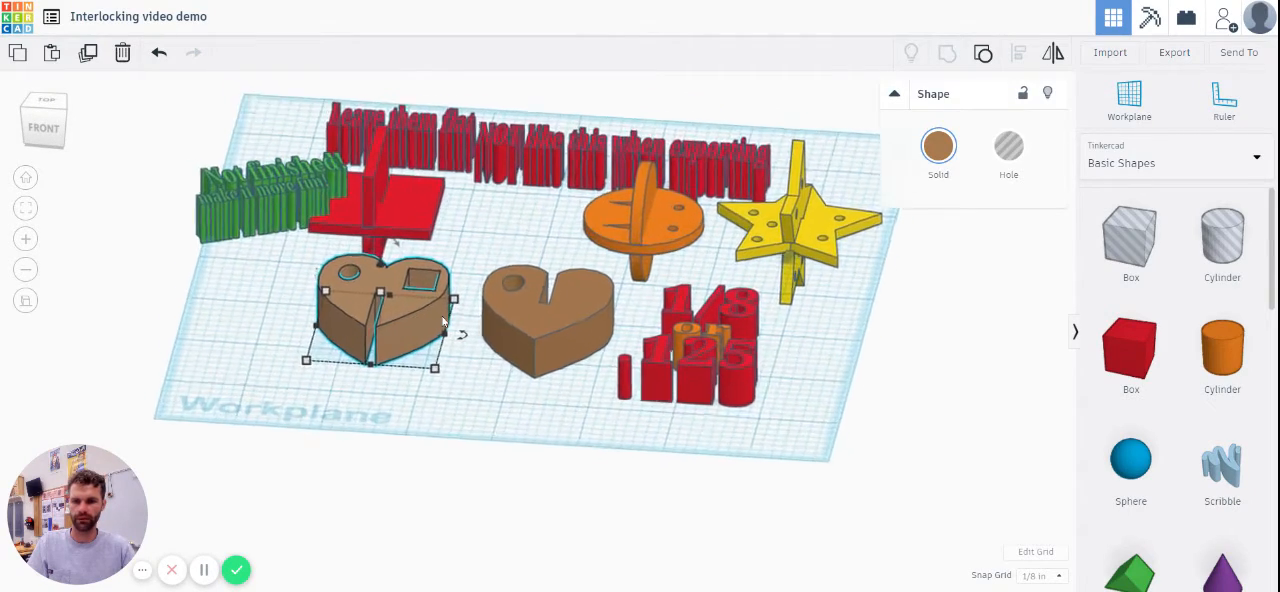
shift+click(507, 321)
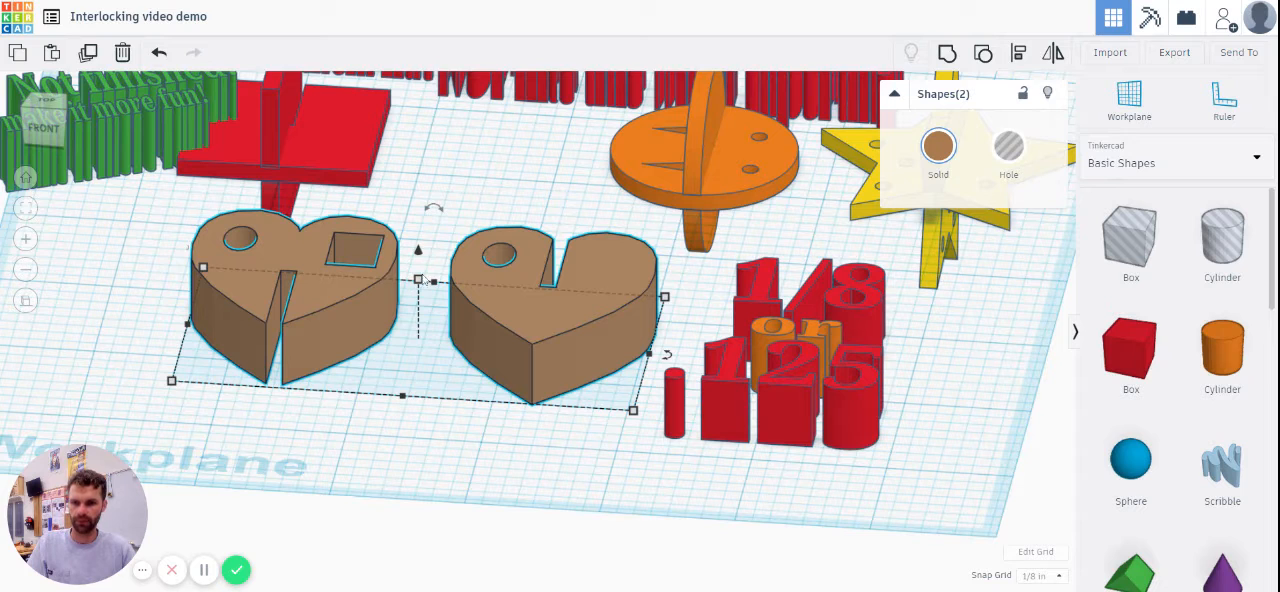
drag(420, 283, 418, 324)
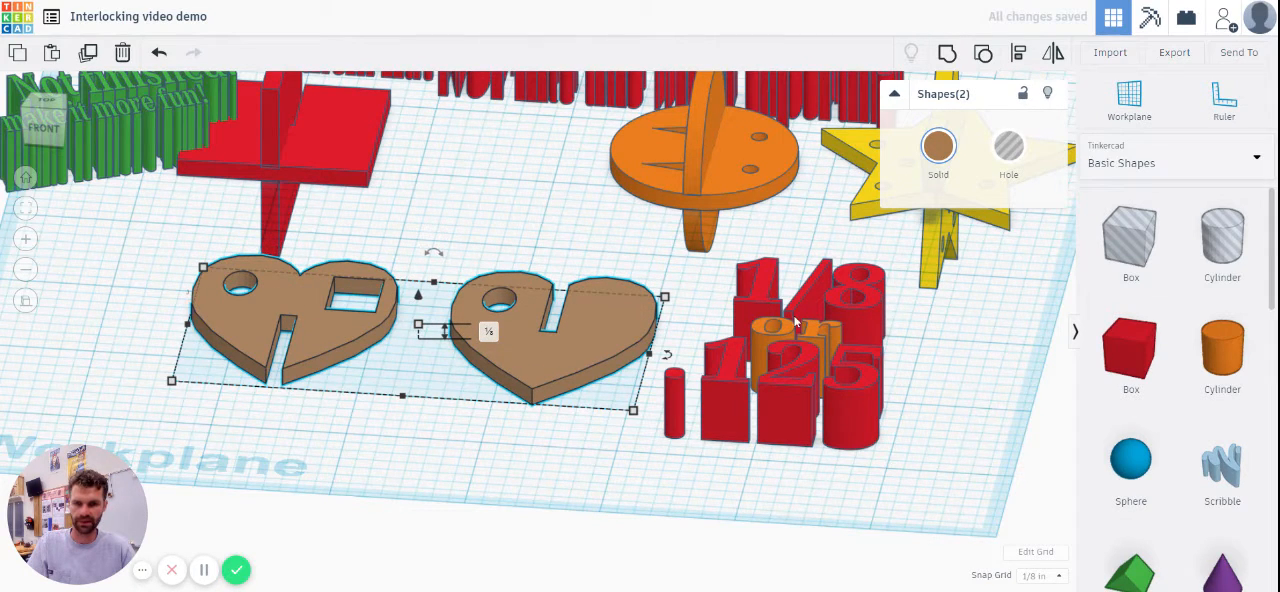
Step: Compare the two flat hearts with the assembled example shapes from above and from an angle
click(907, 405)
scroll(909, 413, down, 4)
drag(902, 470, 150, 93)
click(26, 209)
click(44, 101)
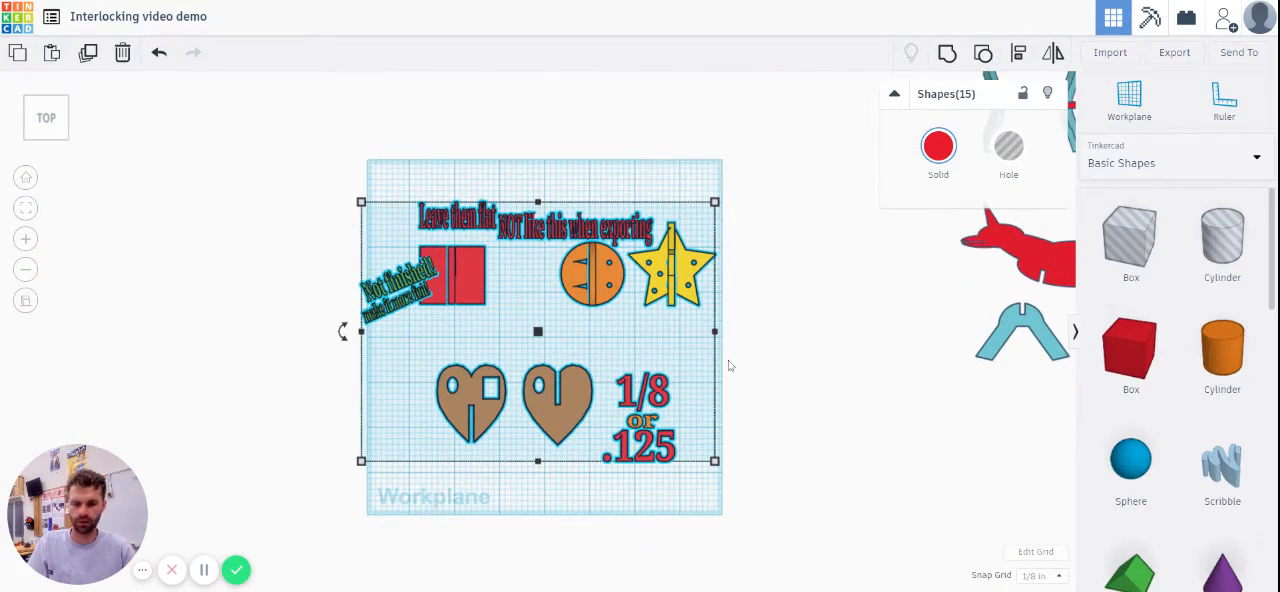
scroll(722, 357, up, 1)
scroll(722, 357, up, 3)
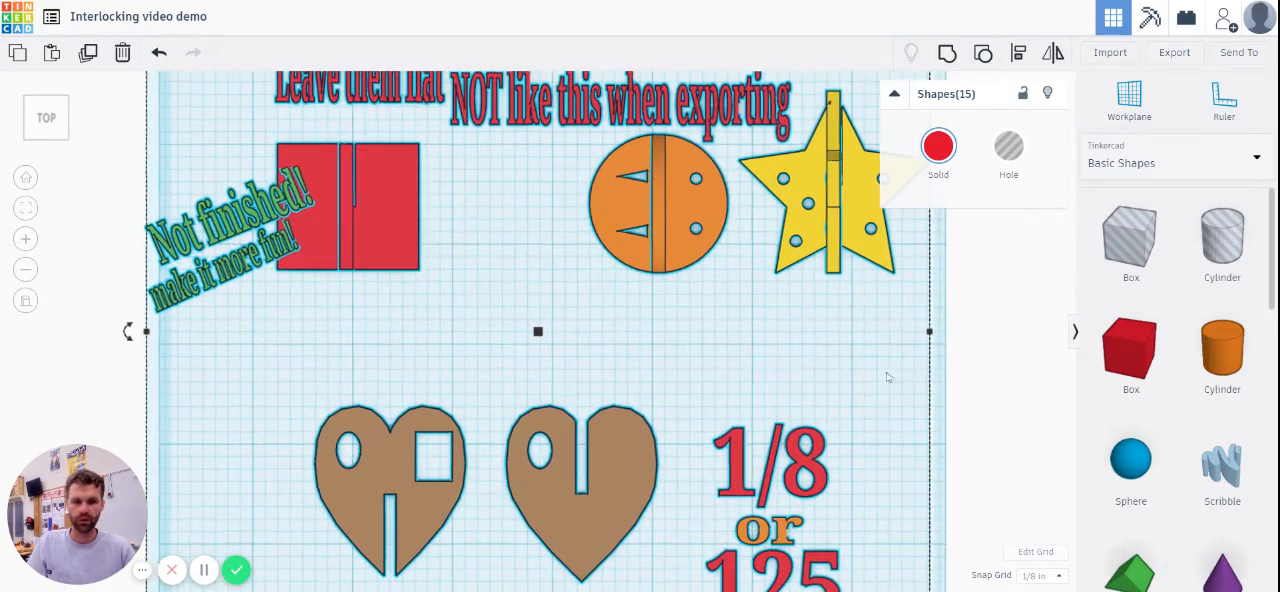
click(963, 357)
scroll(668, 282, down, 2)
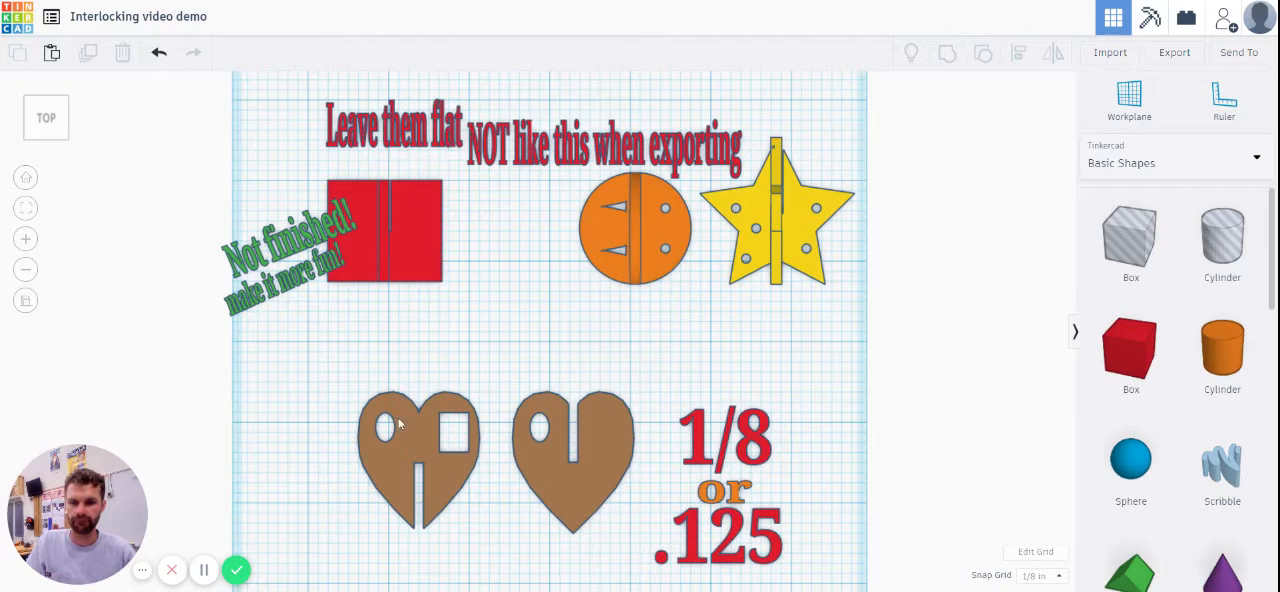
drag(324, 366, 632, 543)
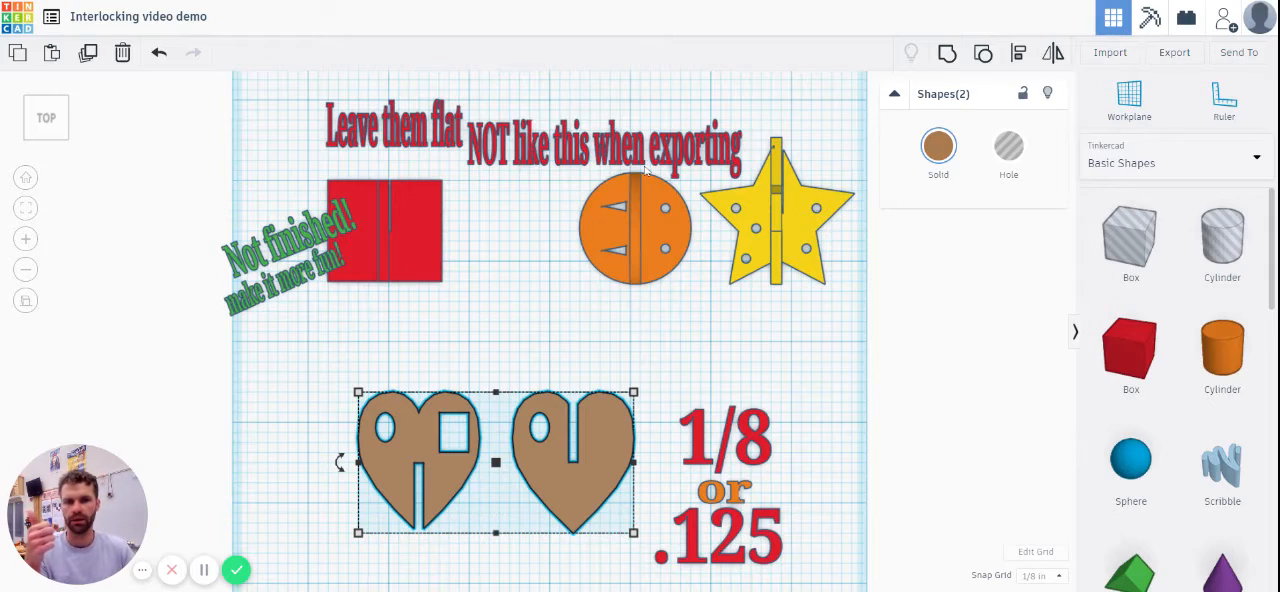
right_drag(763, 277, 566, 257)
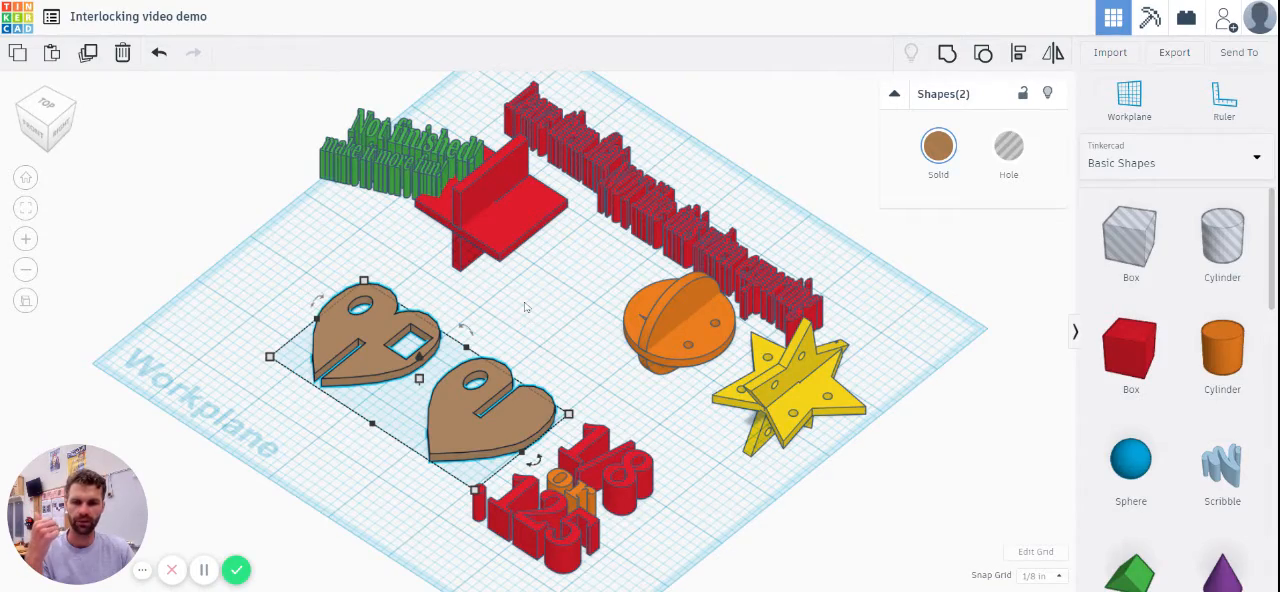
right_drag(525, 307, 670, 364)
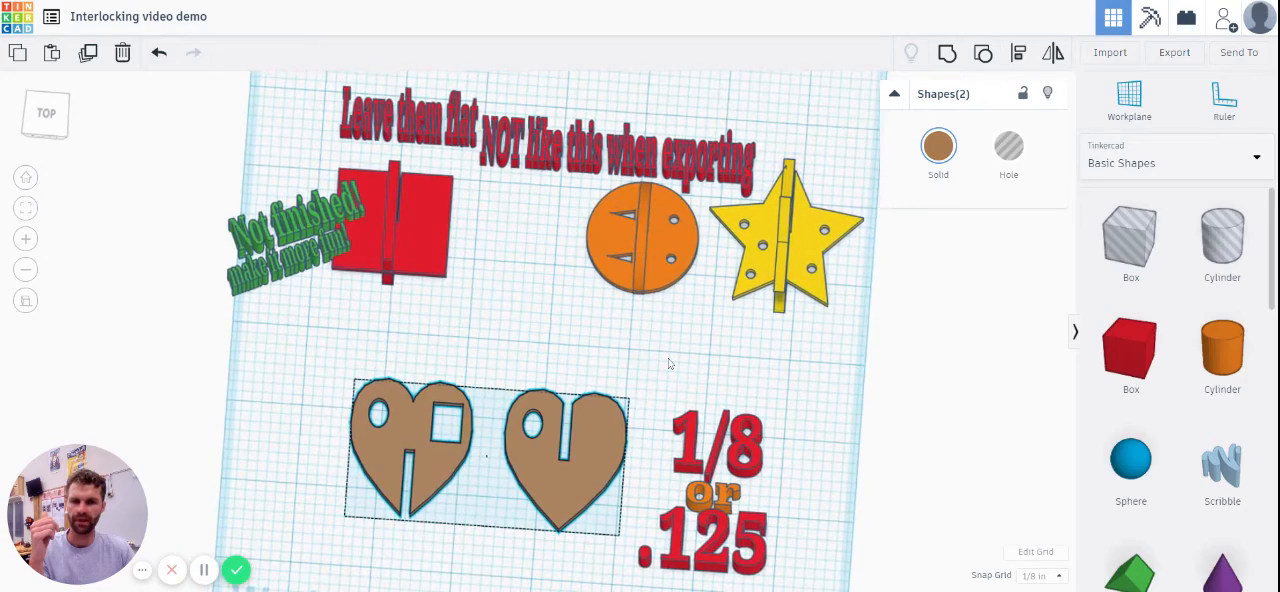
right_drag(697, 314, 604, 252)
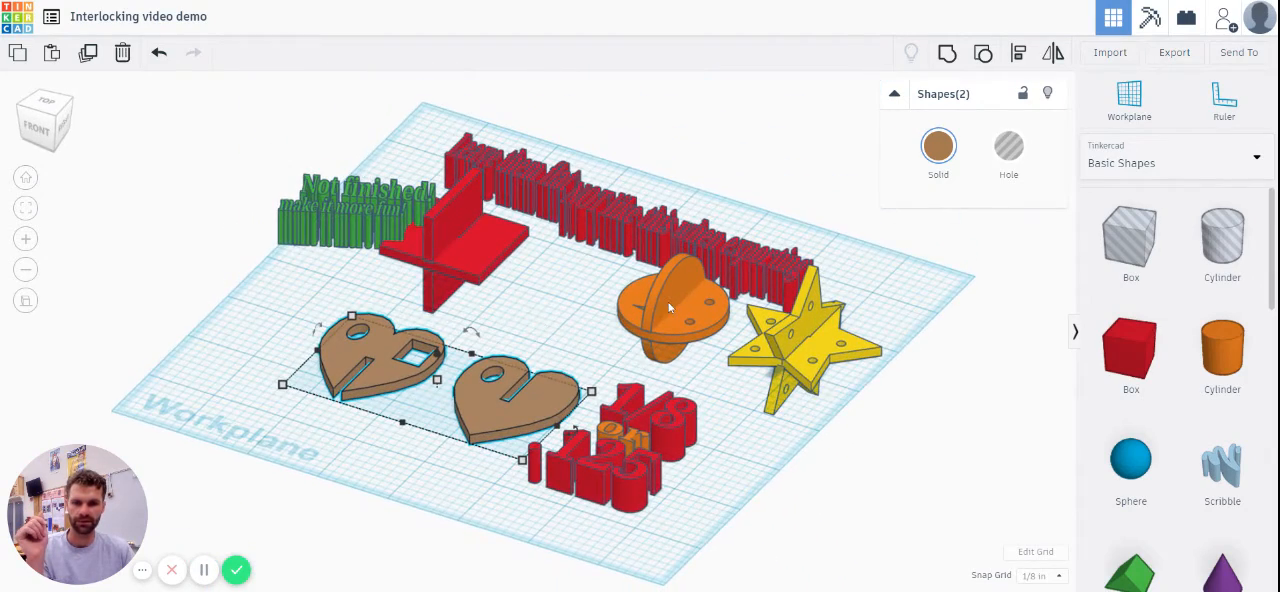
Step: Pull the upright star piece off the flat star and shift the assembled red square away from the green text
drag(813, 334, 902, 268)
click(759, 432)
right_drag(499, 284, 563, 364)
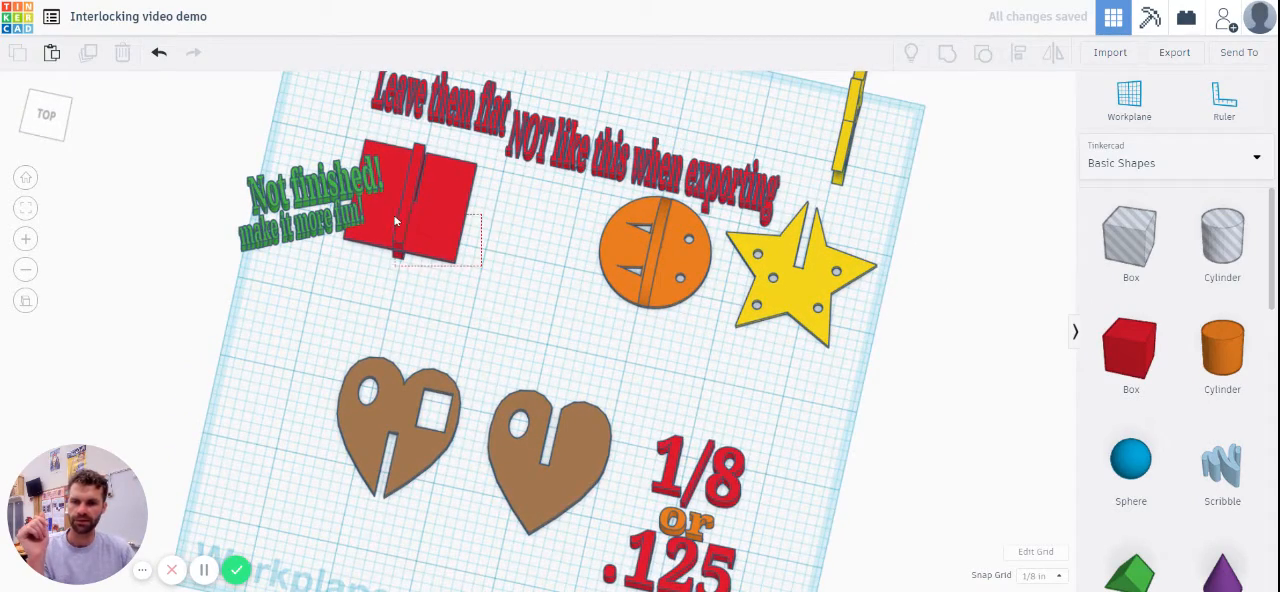
drag(407, 225, 453, 260)
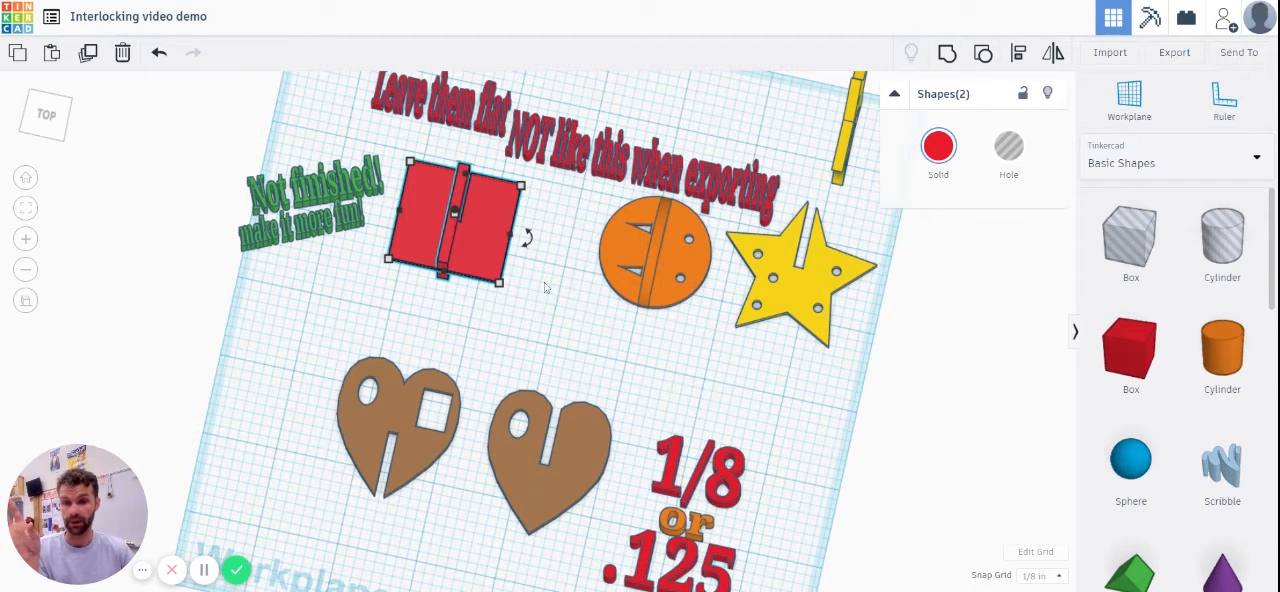
click(543, 345)
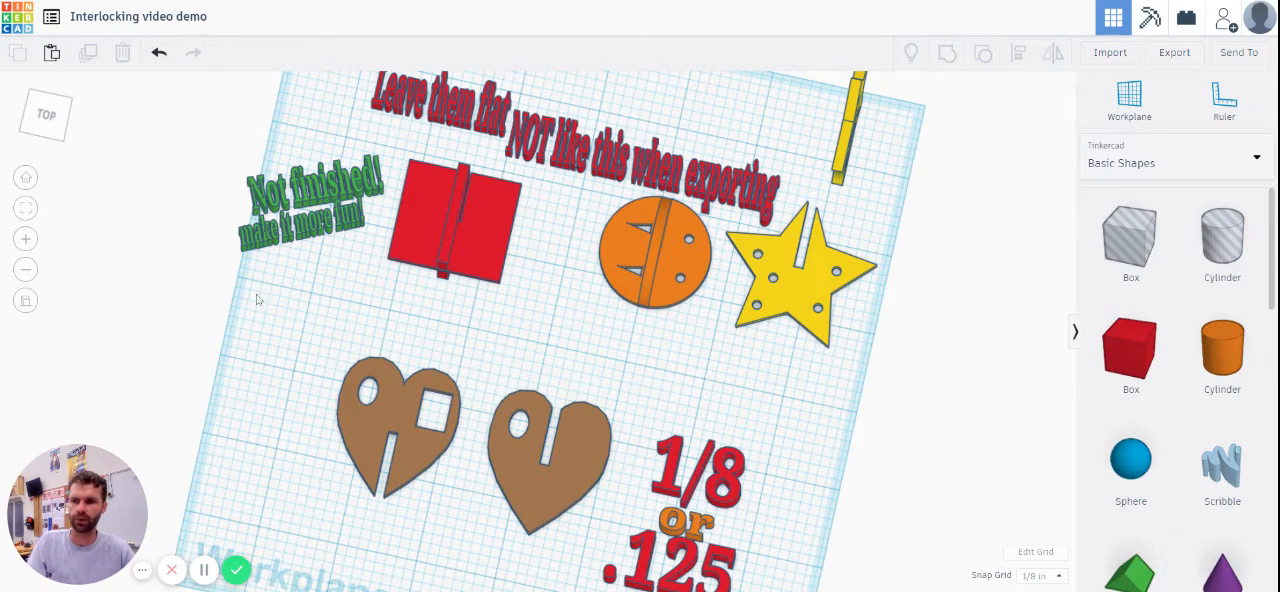
Step: Examine the assembled red animal and its flat body and leg pieces beside the workplane
click(26, 177)
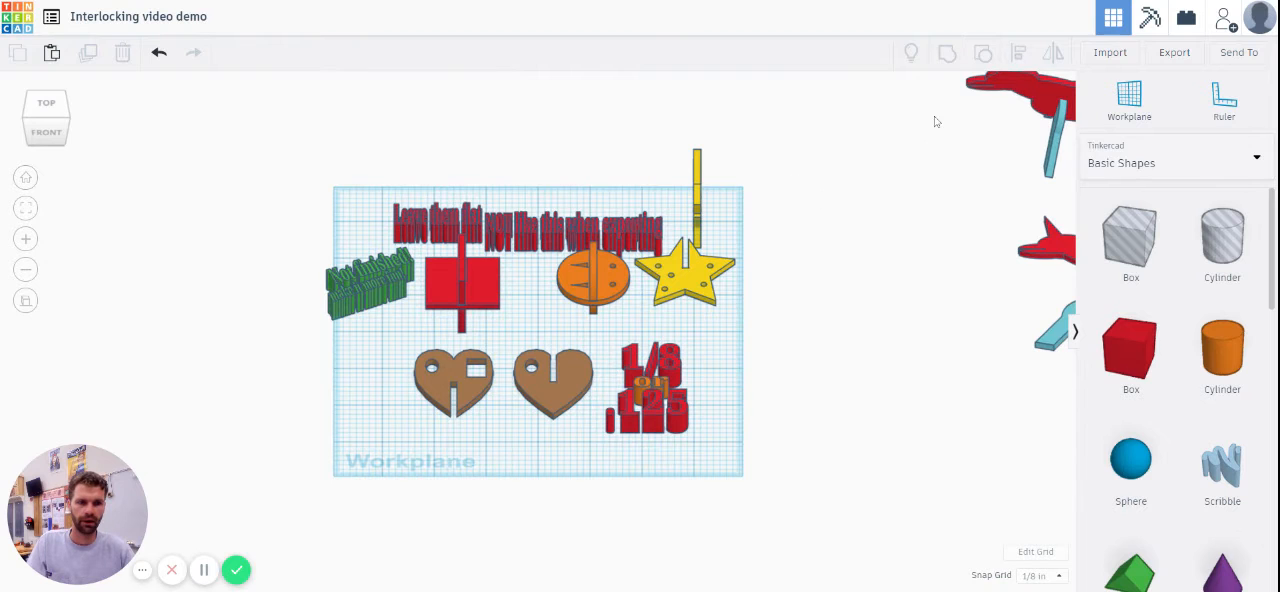
drag(935, 121, 1074, 368)
click(26, 208)
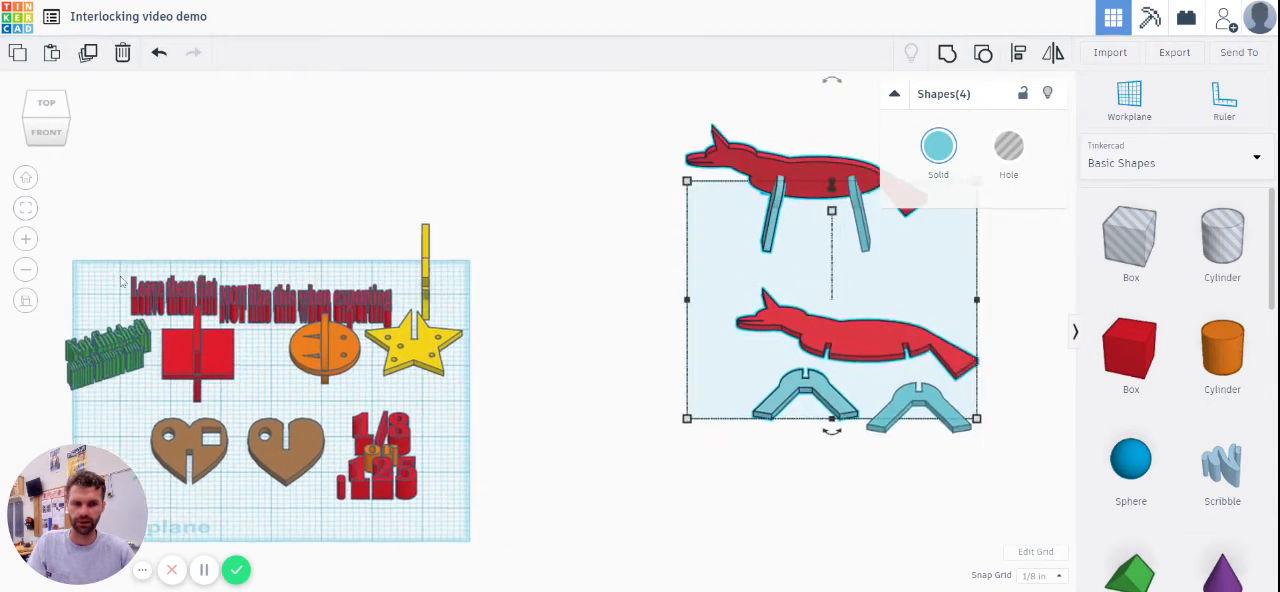
click(307, 372)
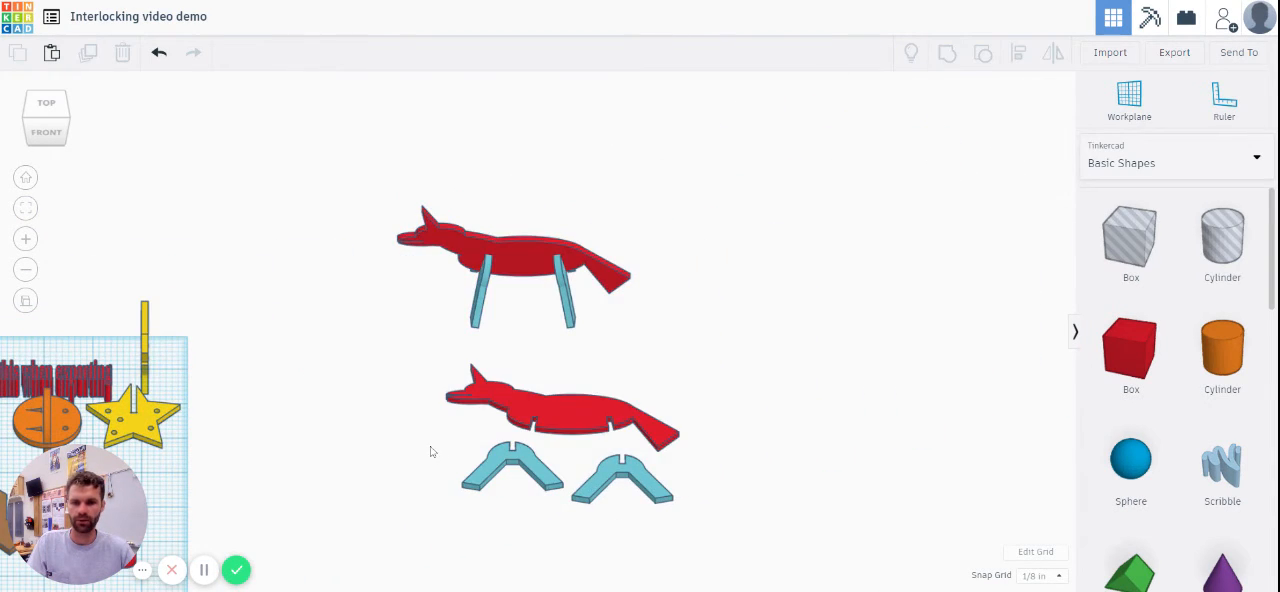
scroll(420, 443, up, 5)
right_drag(379, 415, 461, 515)
Step: Ungroup the flat red animal body into its separate body shapes, mouth hole and leg slot holes
click(560, 457)
click(31, 212)
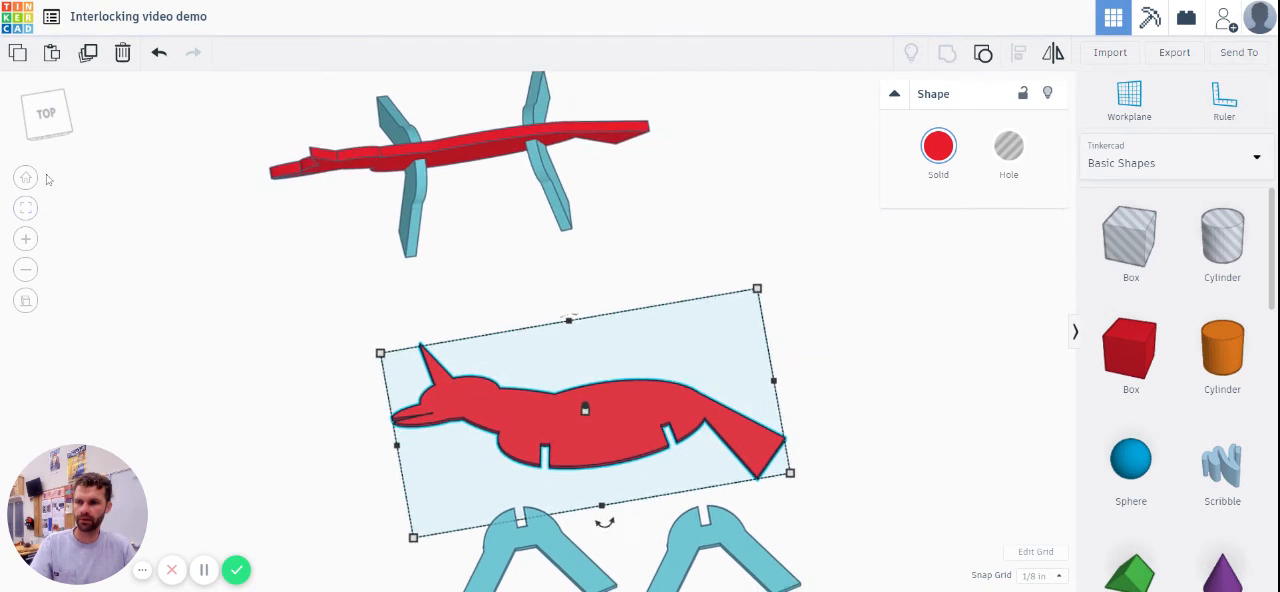
click(47, 116)
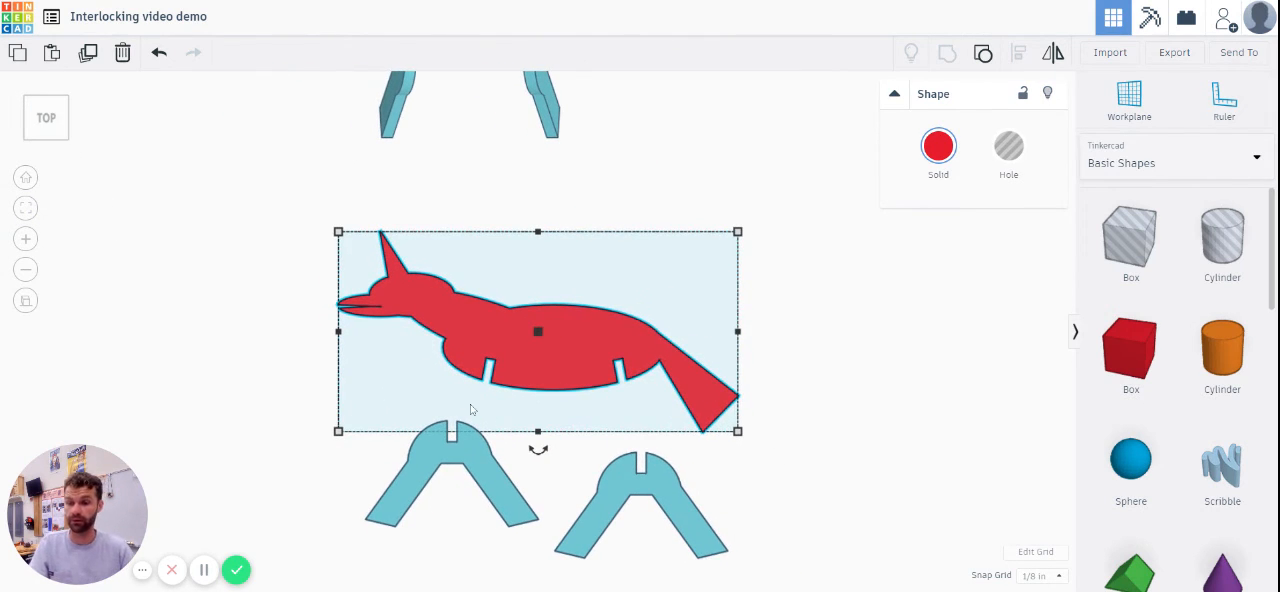
scroll(472, 405, down, 5)
scroll(648, 318, up, 2)
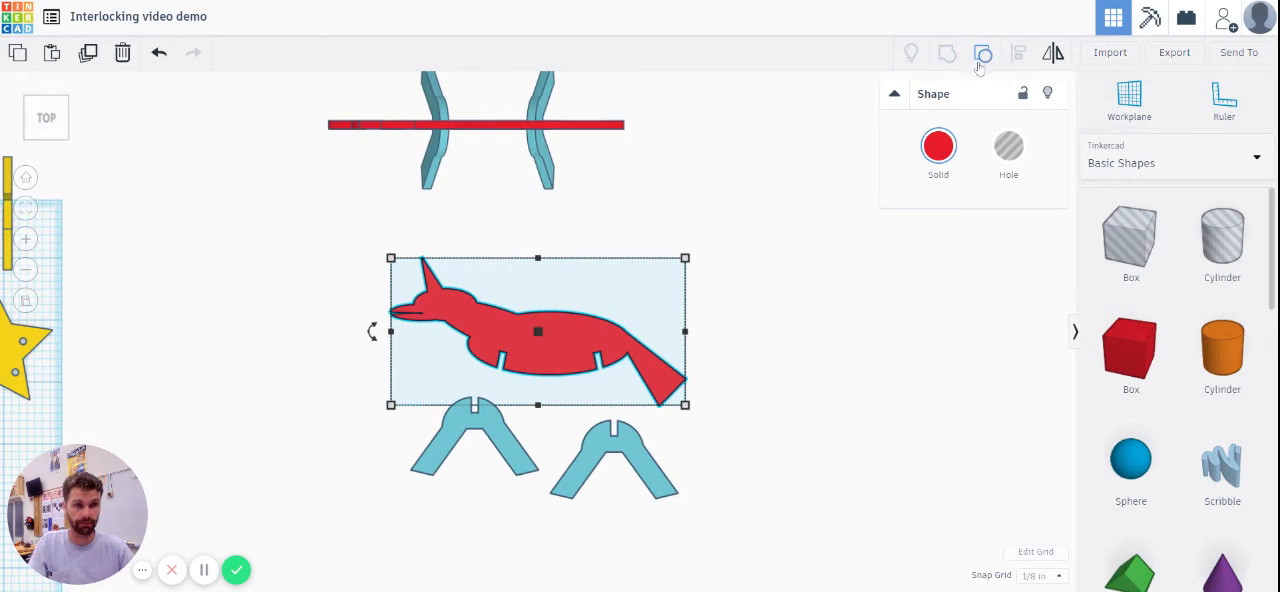
click(983, 53)
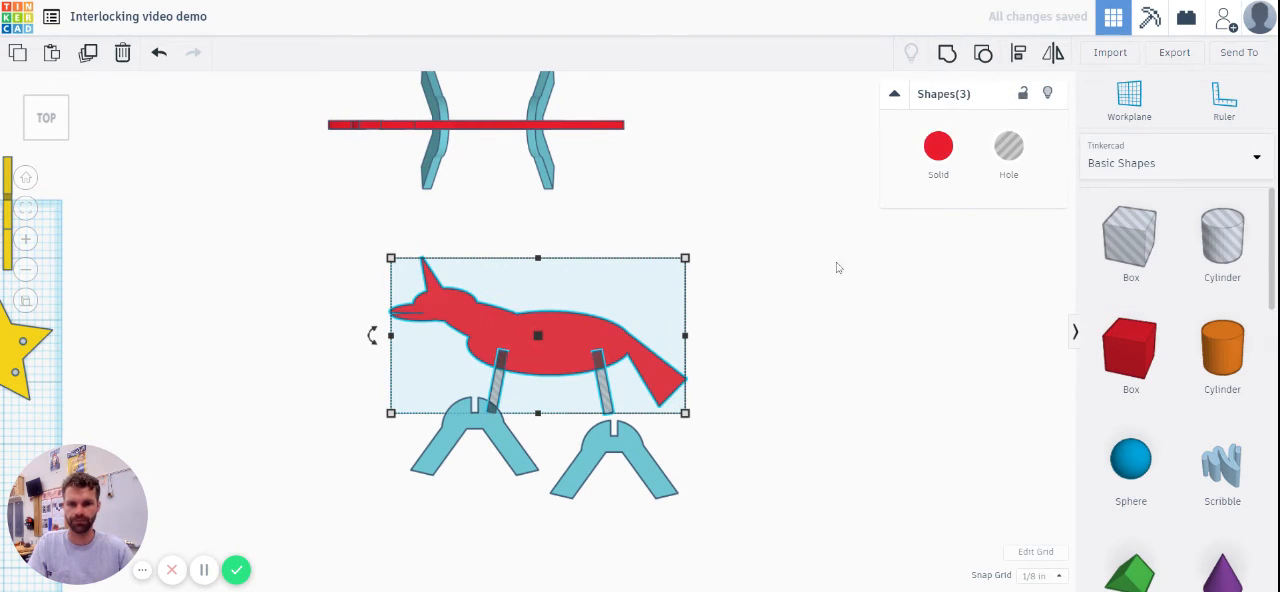
click(947, 54)
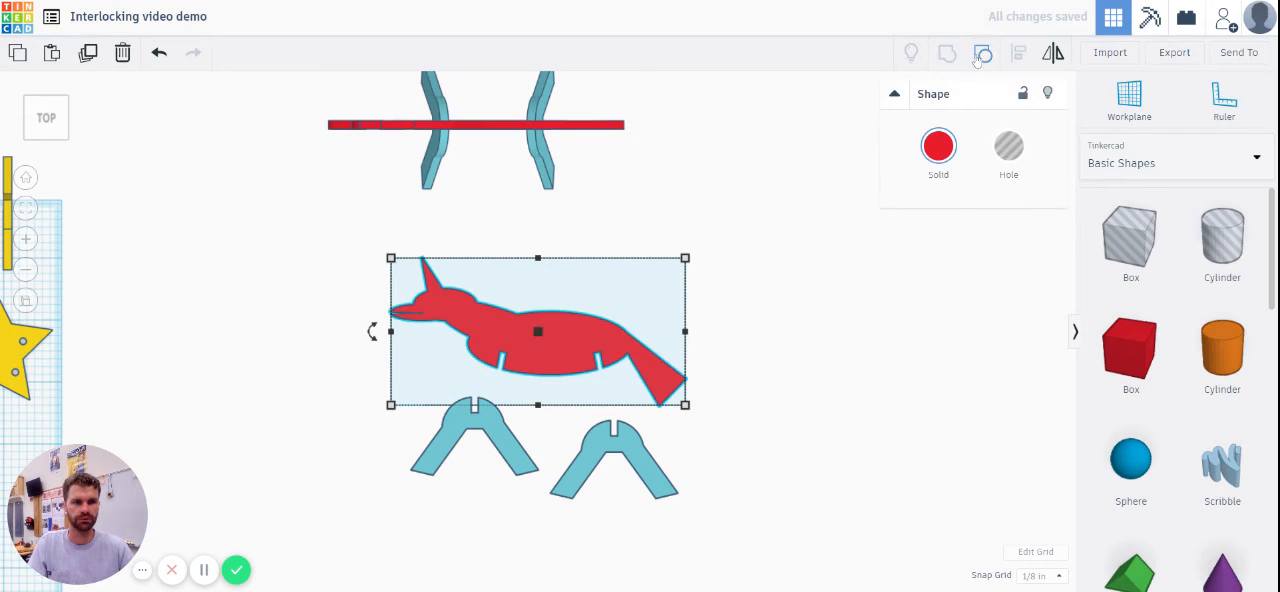
click(983, 54)
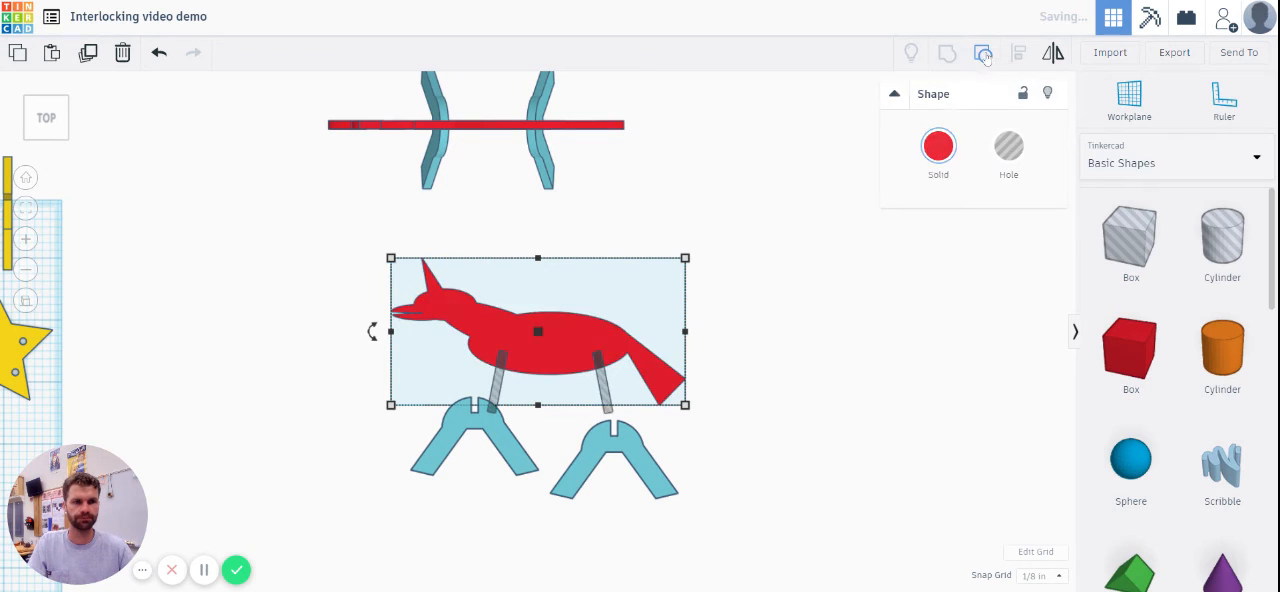
click(662, 414)
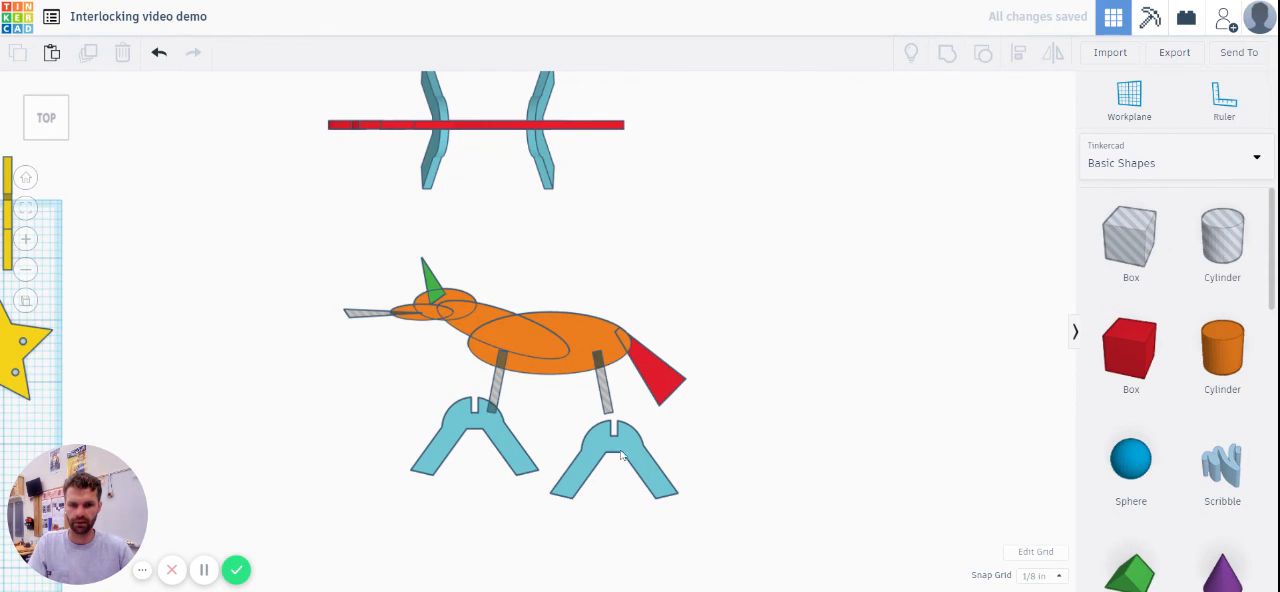
Step: Inspect the ungrouped animal body and its rear leg slot hole from an angle
right_drag(708, 451, 598, 398)
click(596, 396)
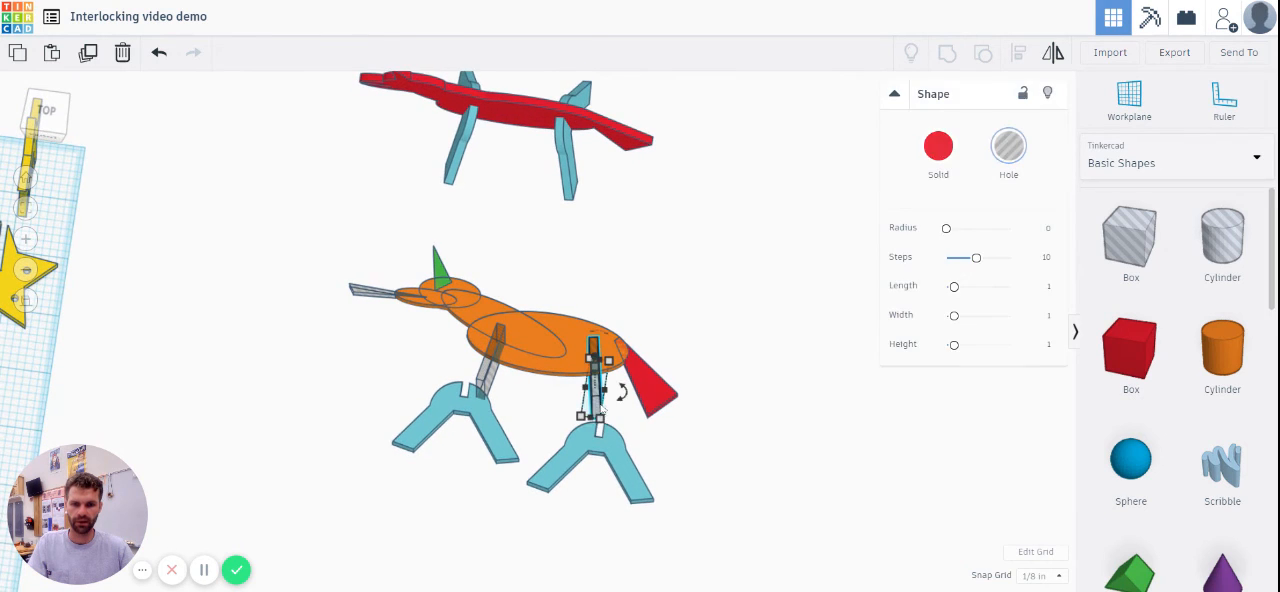
click(765, 430)
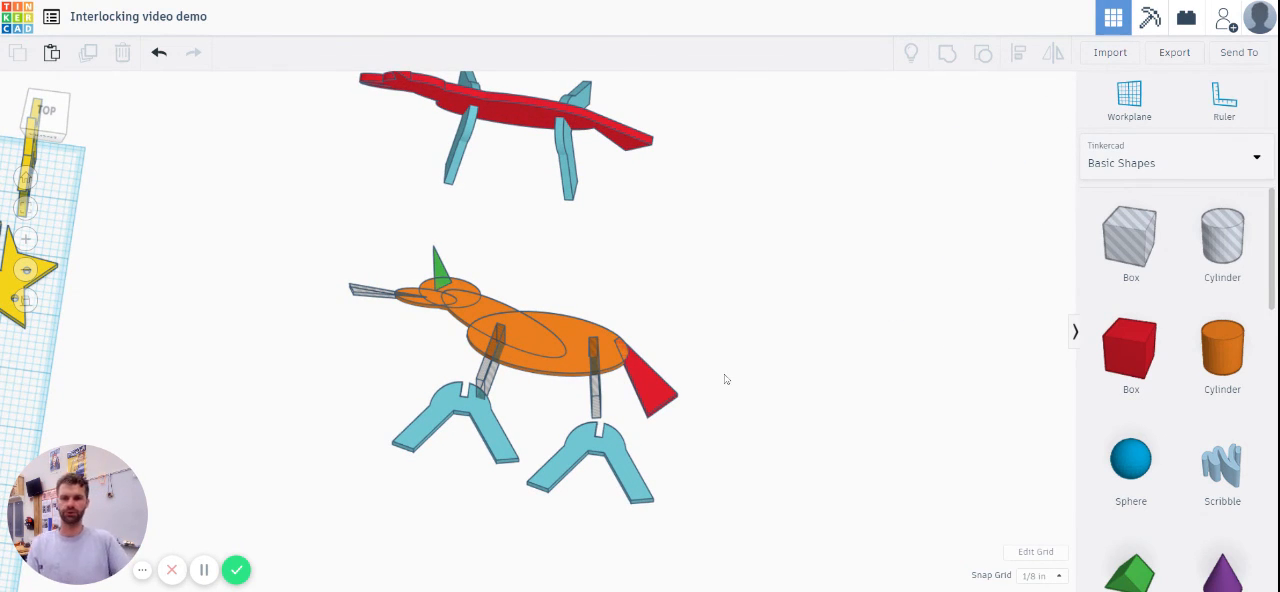
right_drag(727, 378, 726, 405)
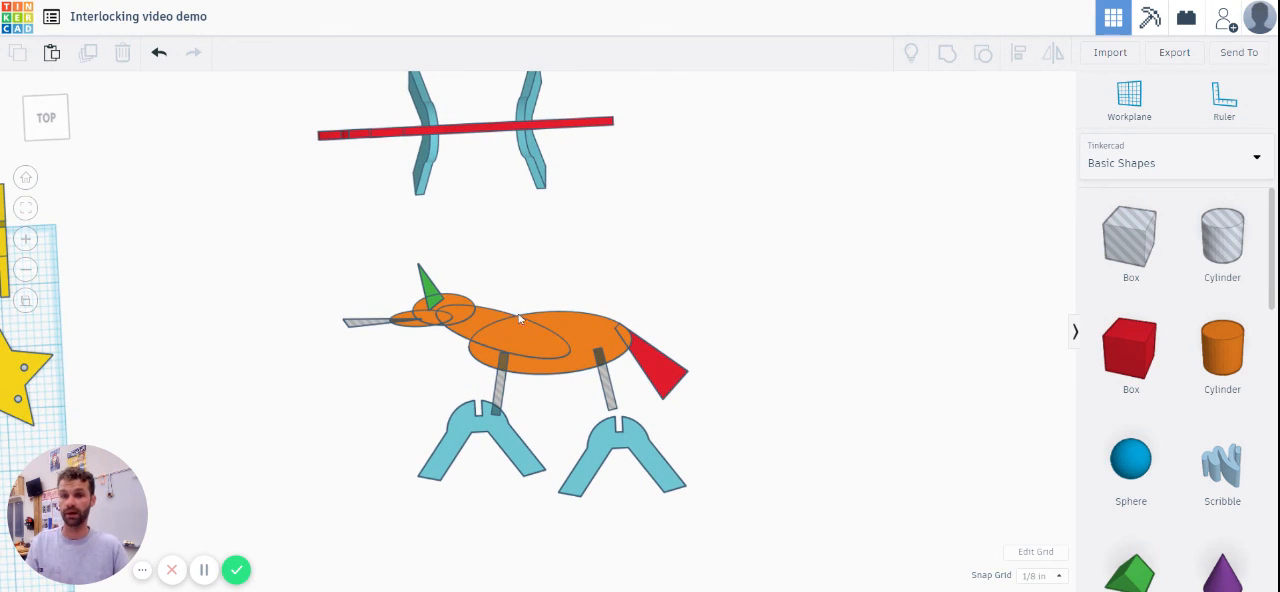